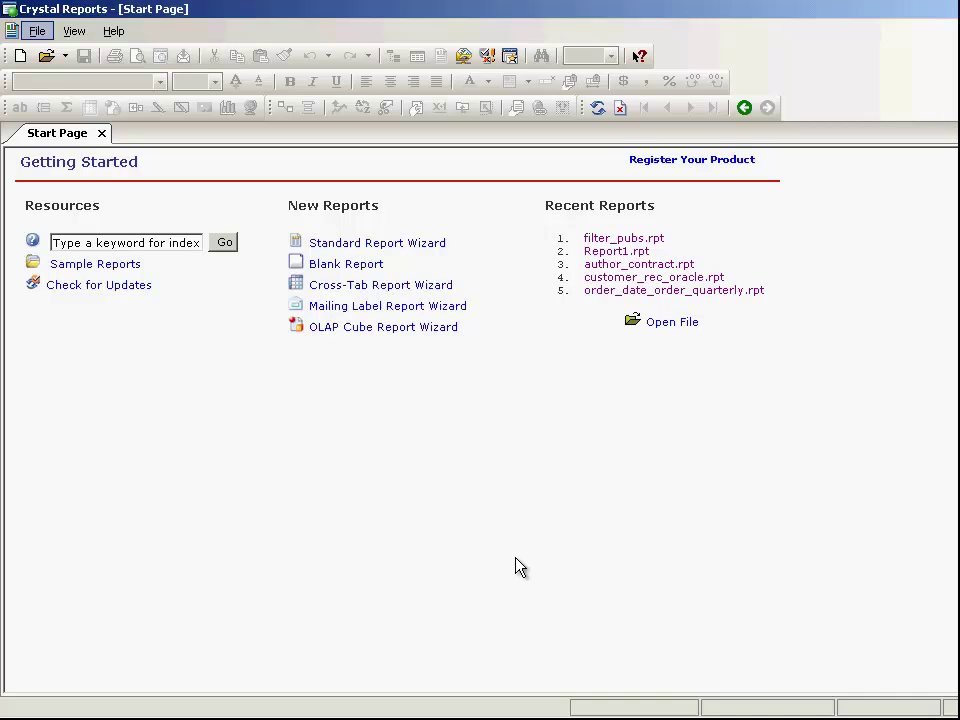
Step: Start a new standard report with the Standard Report Creation Wizard
key(alt+f)
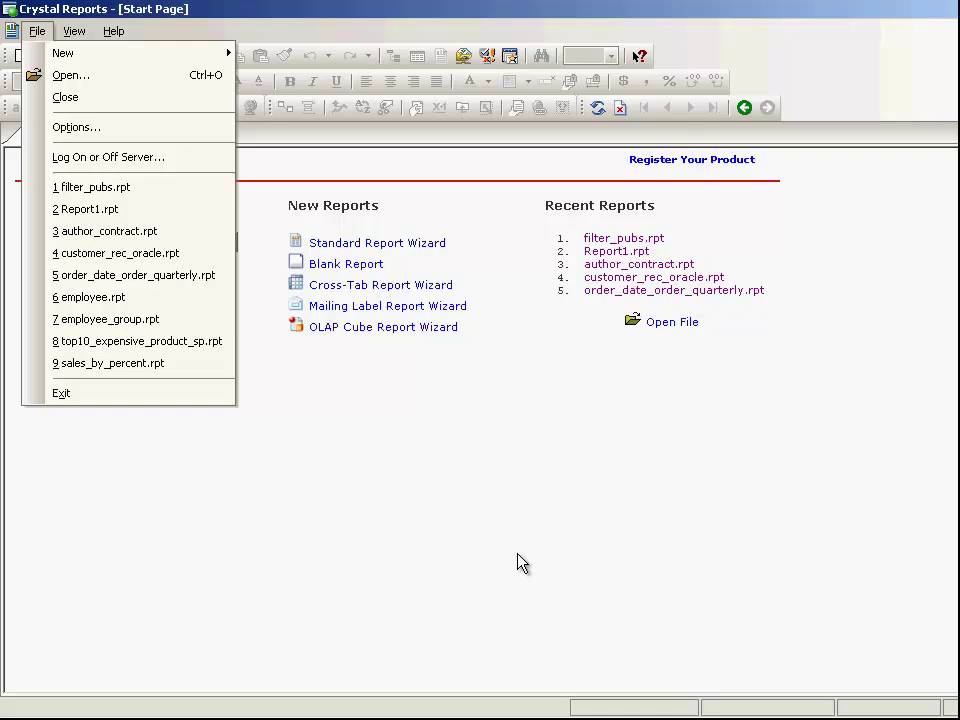
key(Down)
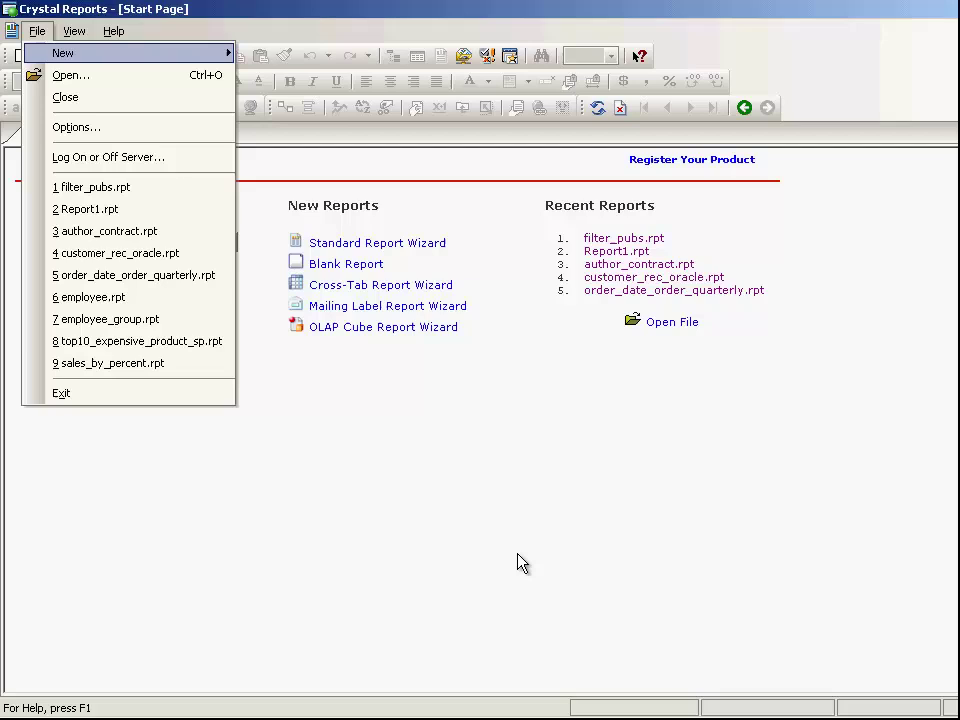
key(Right)
key(Down)
key(Return)
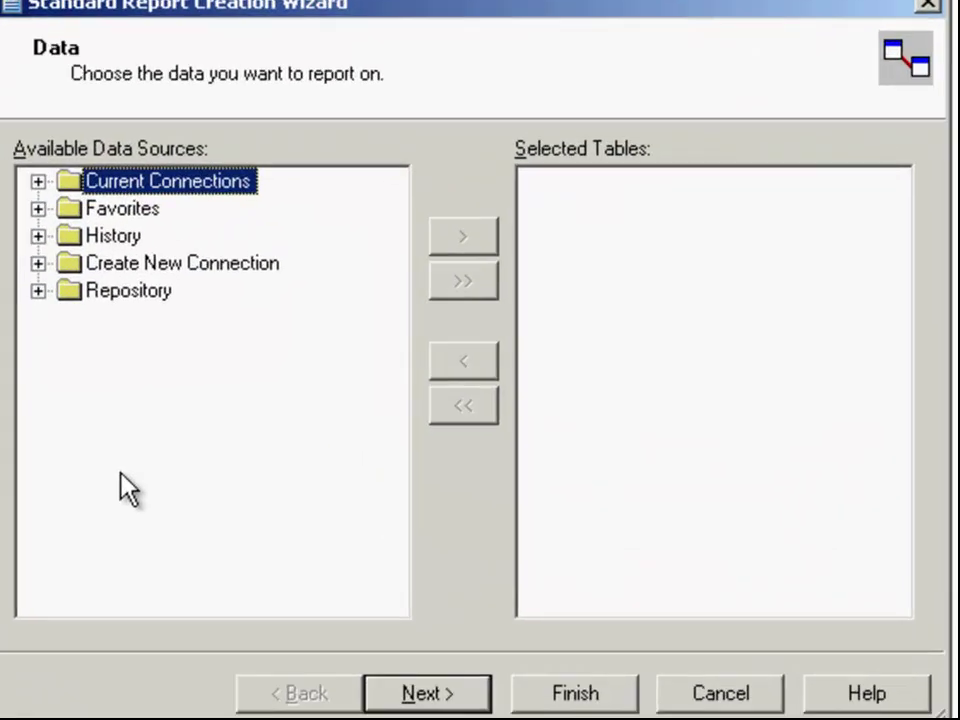
Step: Start creating a new ODBC (RDO) connection as the report's data source
key(Down)
key(Down)
key(Down)
key(Right)
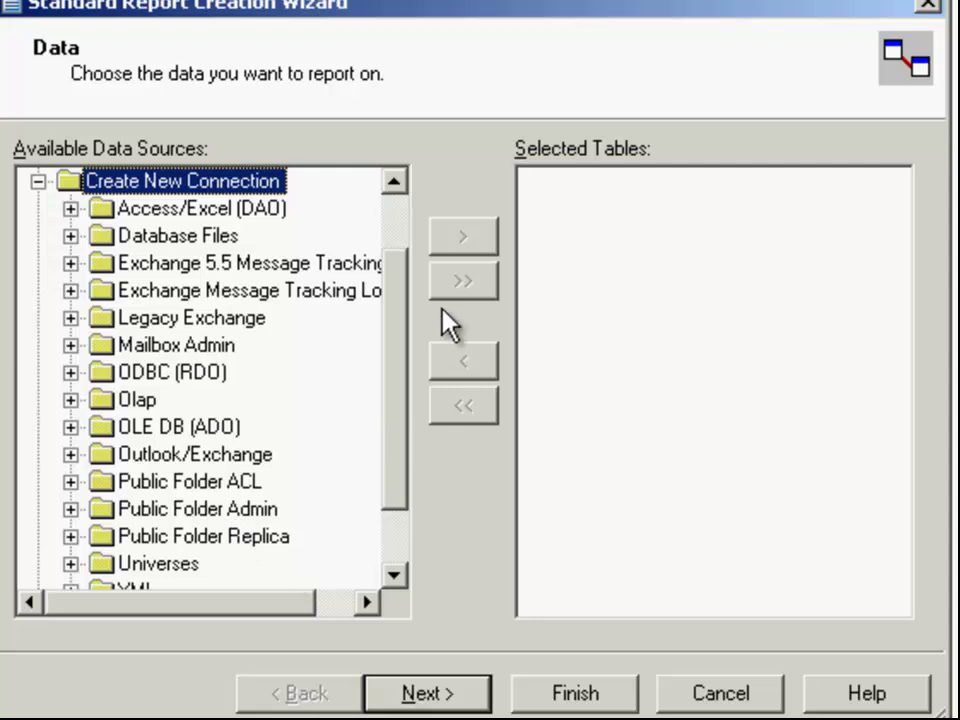
key(o)
key(Right)
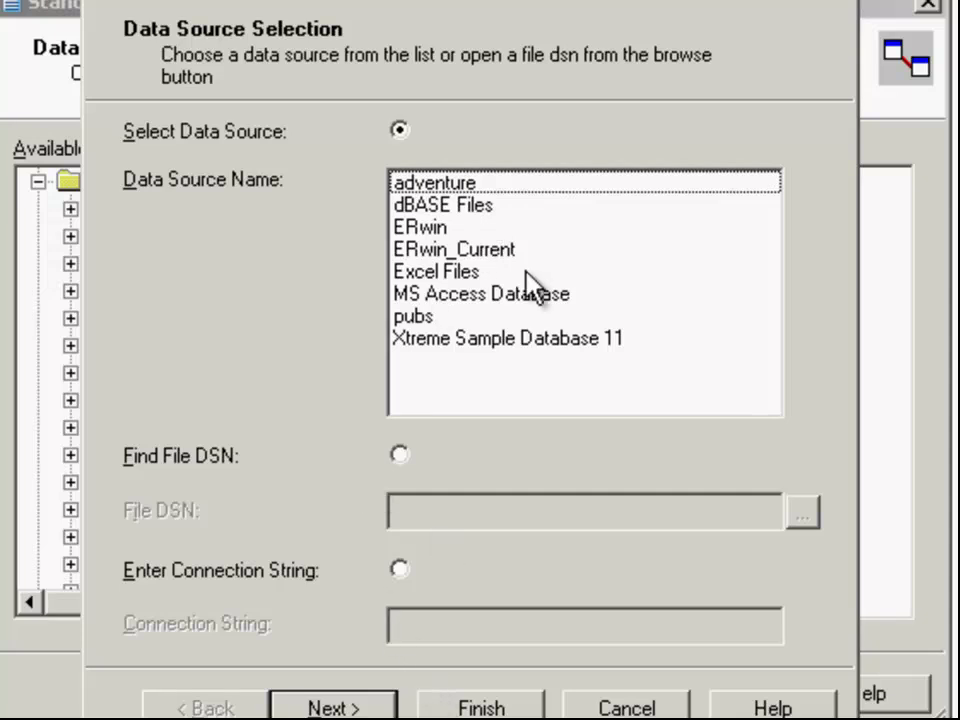
Step: Connect to the pubs data source and pubs database using a trusted connection
key(p)
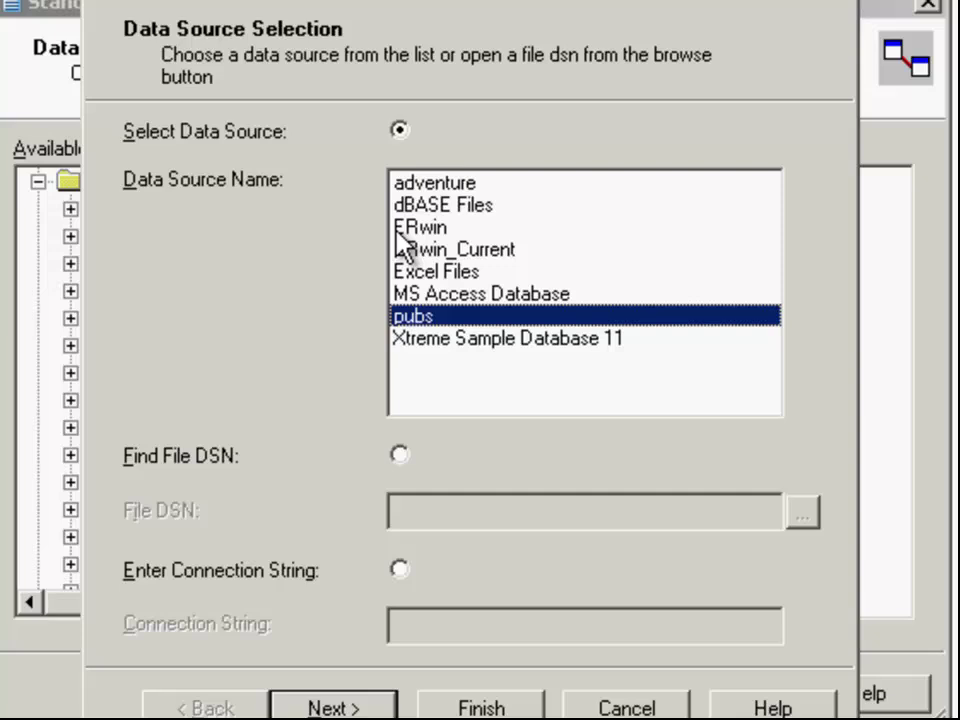
key(Return)
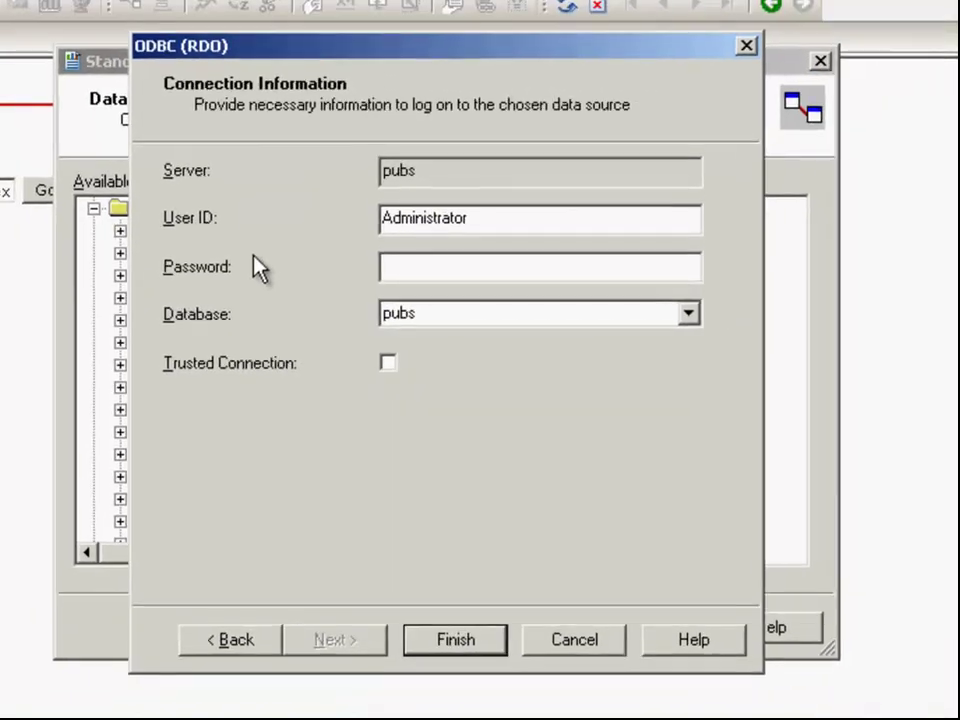
key(alt+t)
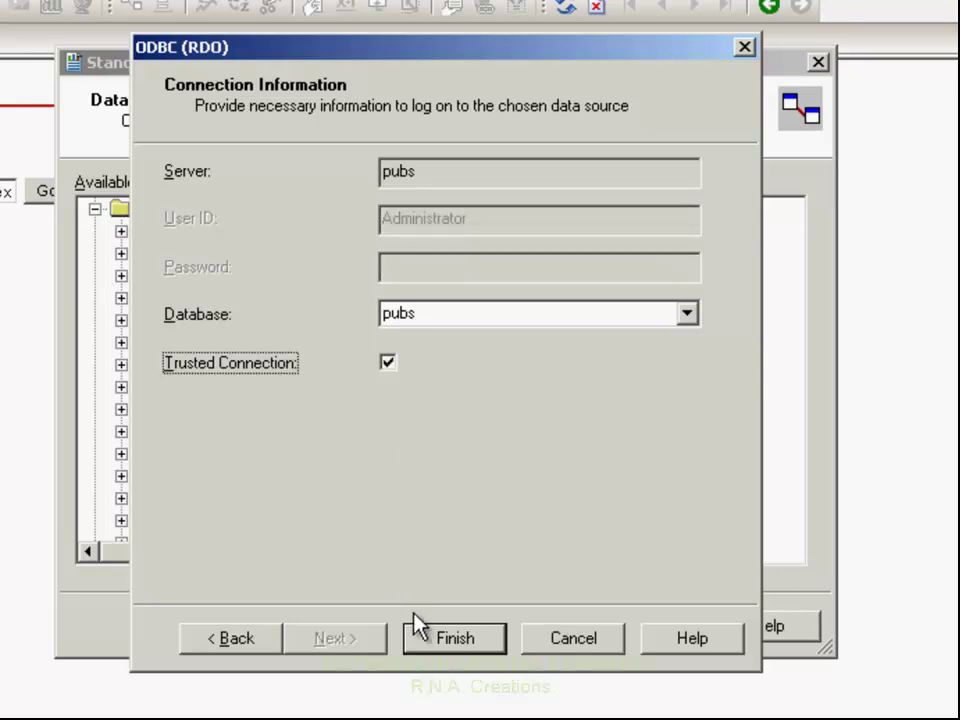
click(415, 637)
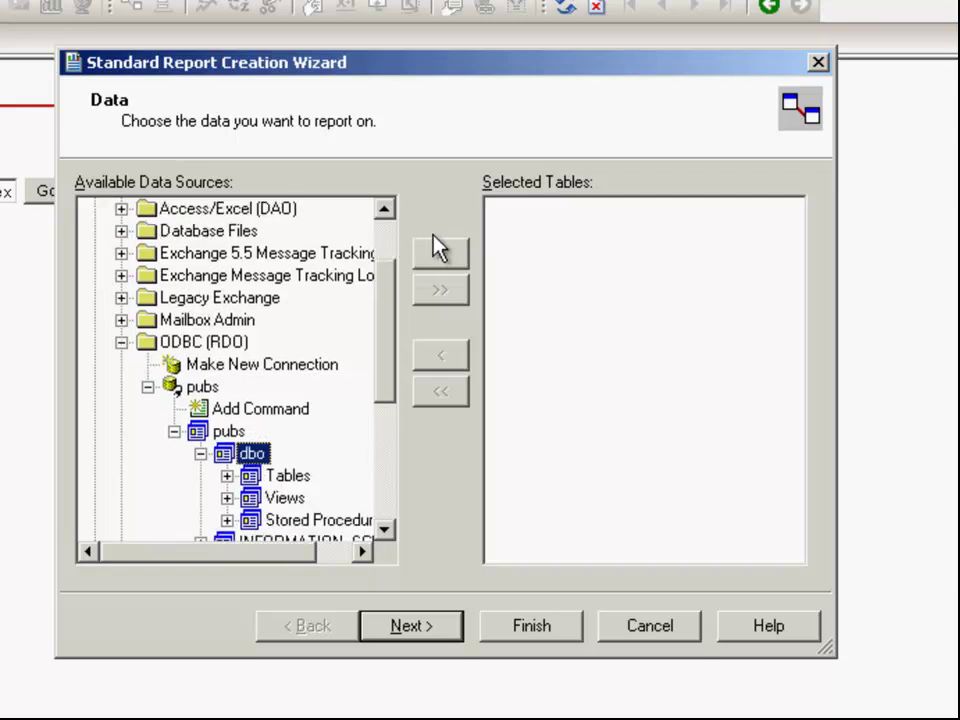
Step: Add the titles and titleauthor tables from the dbo schema of pubs to the report's selected tables
key(Down)
key(Right)
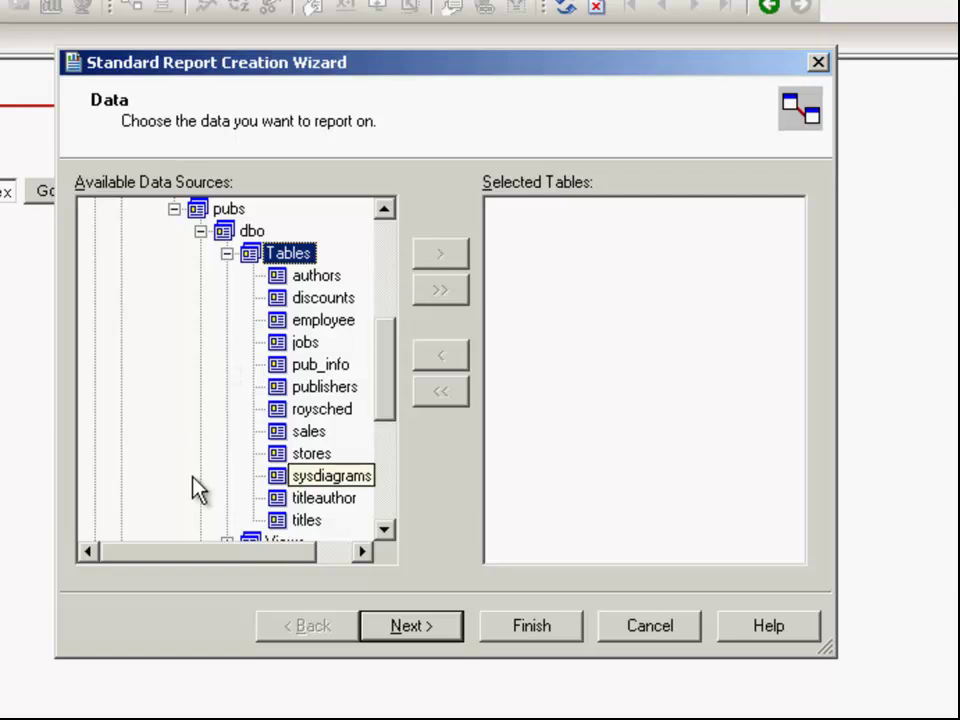
text(titles)
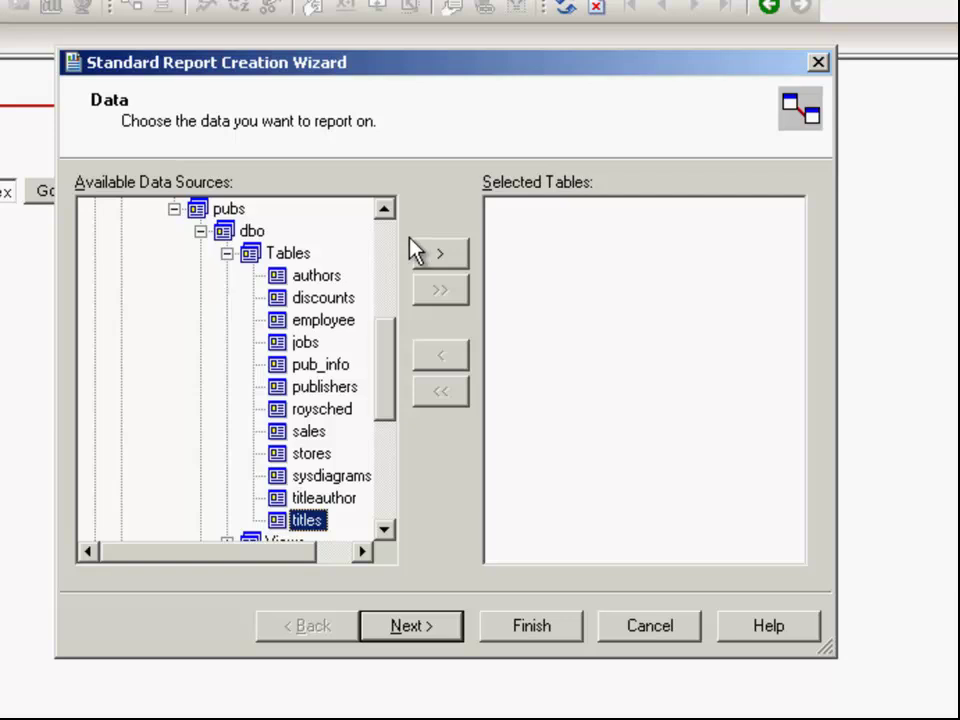
click(422, 252)
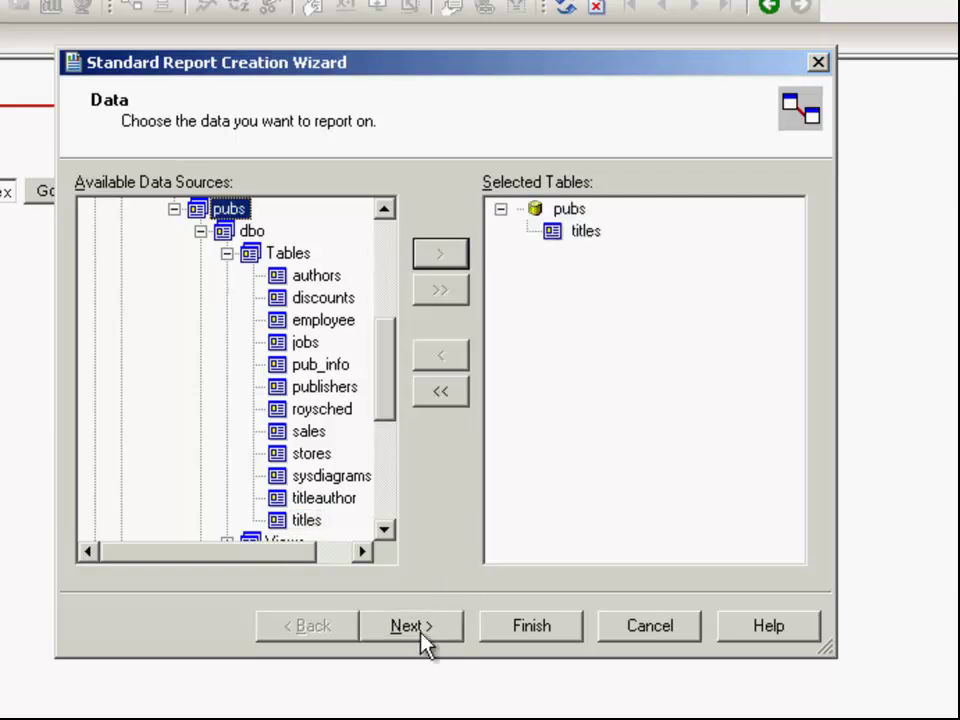
text(titlea)
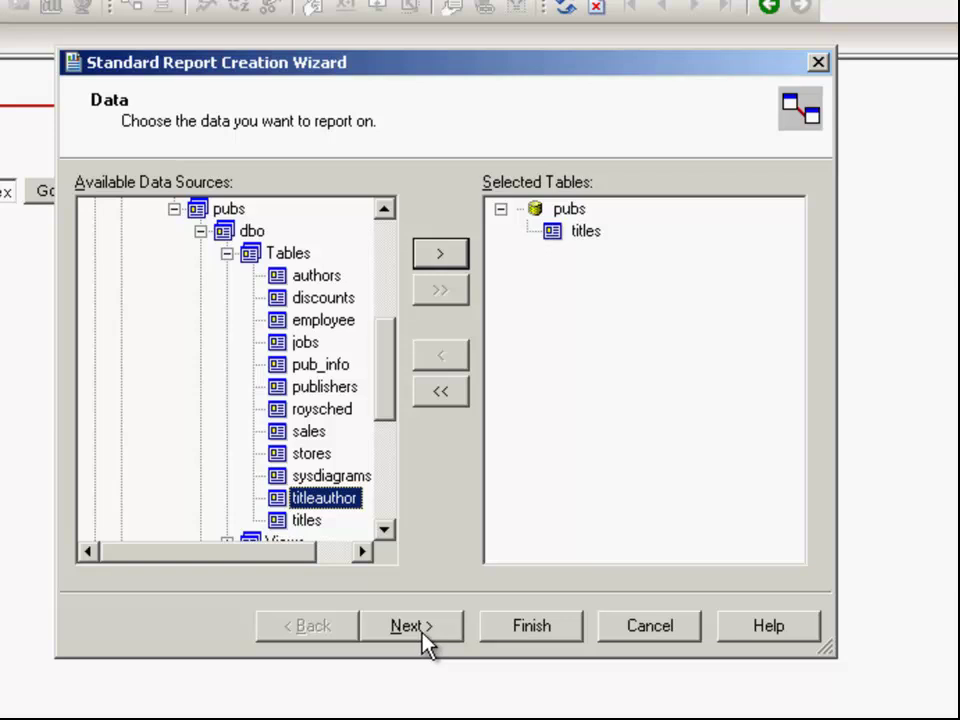
key(Tab)
key(Return)
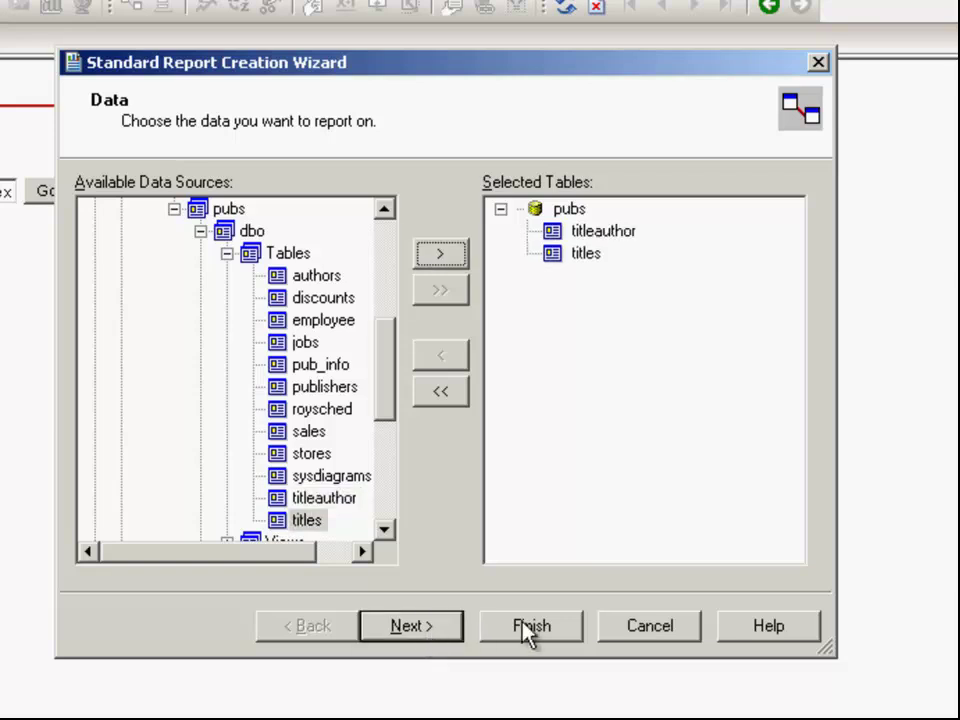
Step: Accept the selected tables and keep the title_id link between titleauthor and titles, proceeding to the field selection
click(525, 624)
key(Return)
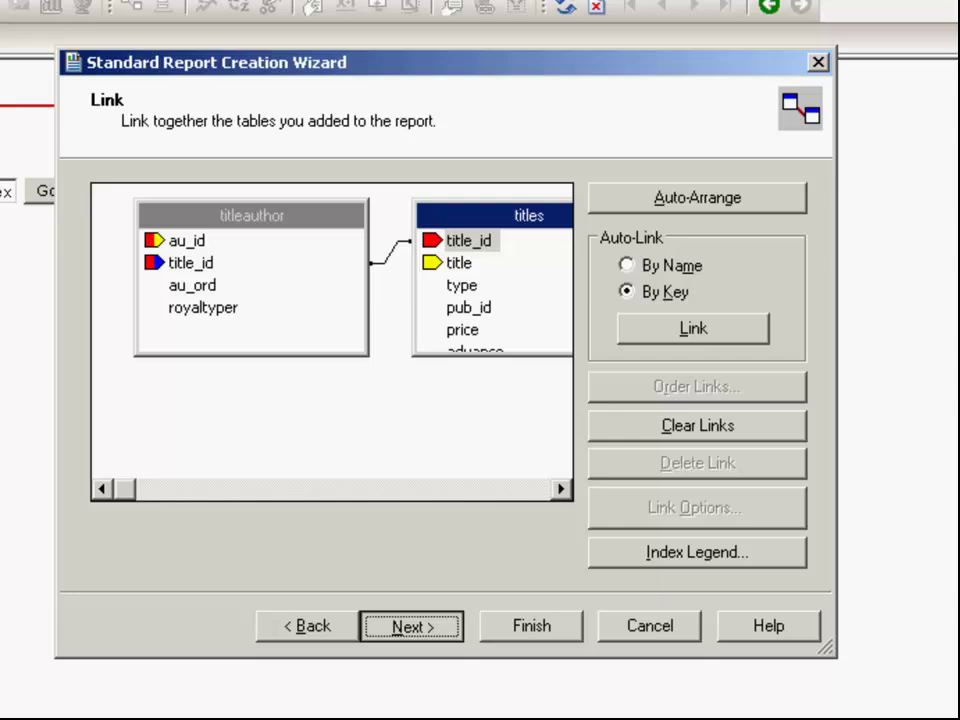
key(Return)
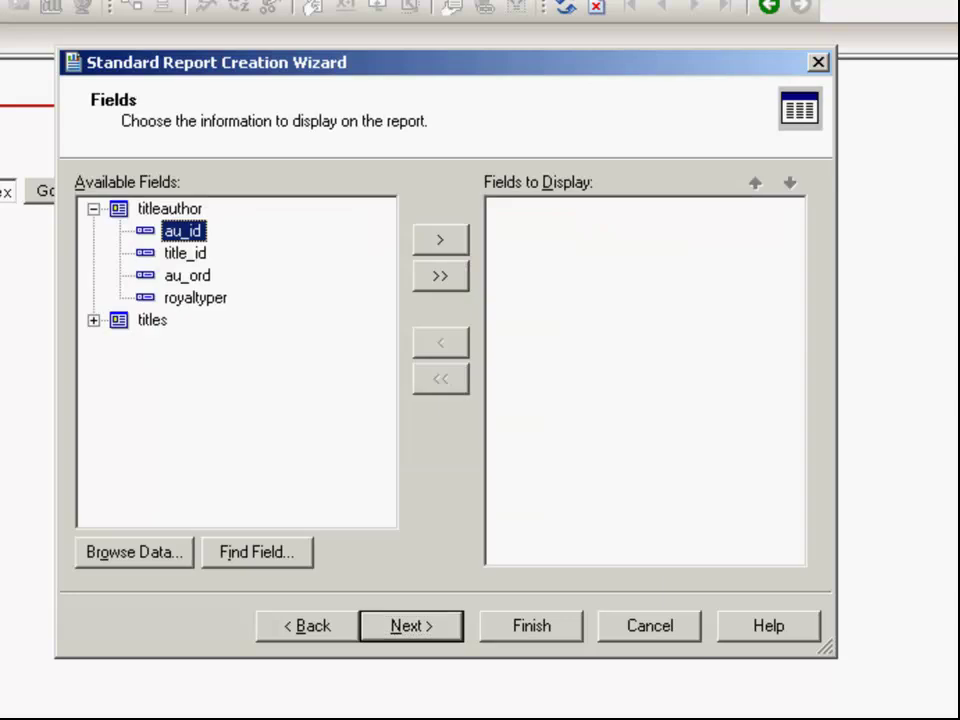
Step: Add the title_id, title and type fields of the titles table to the fields to display
click(93, 320)
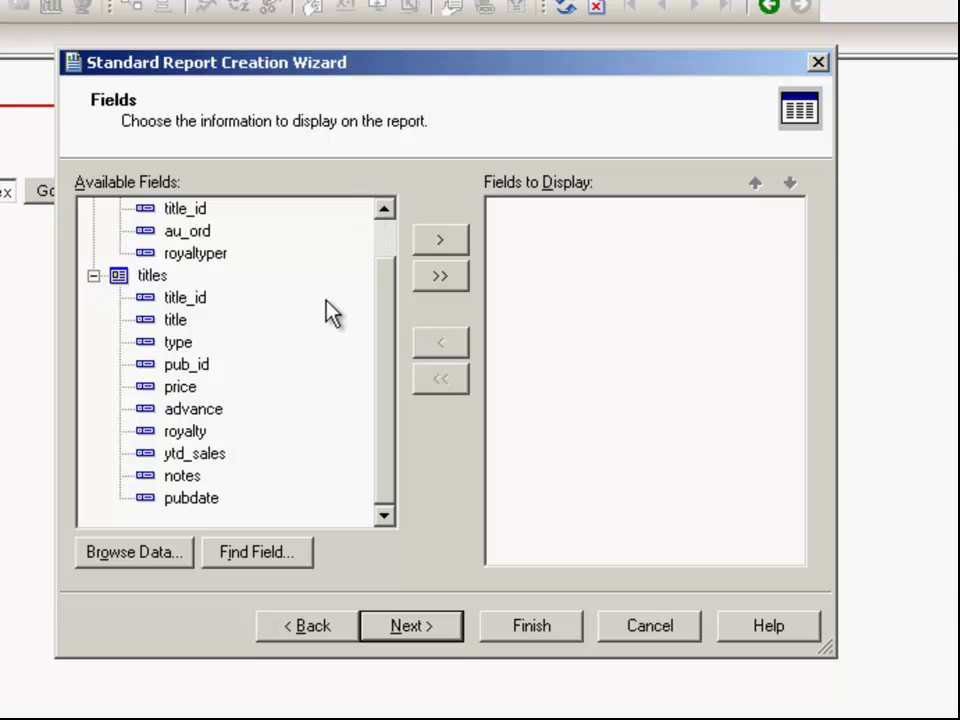
click(332, 330)
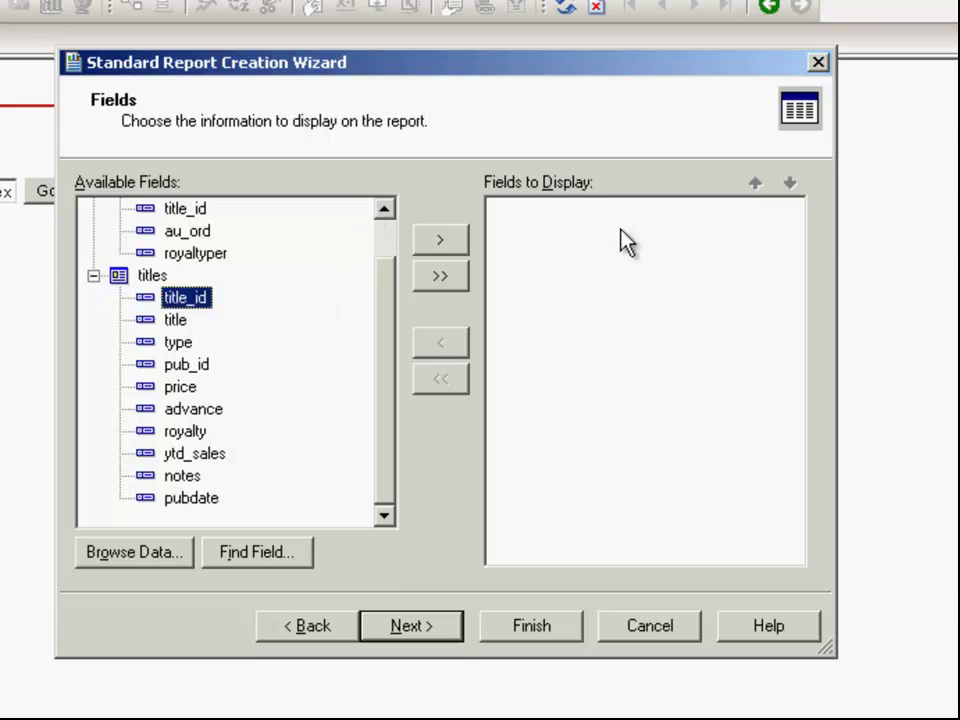
key(Tab)
key(space)
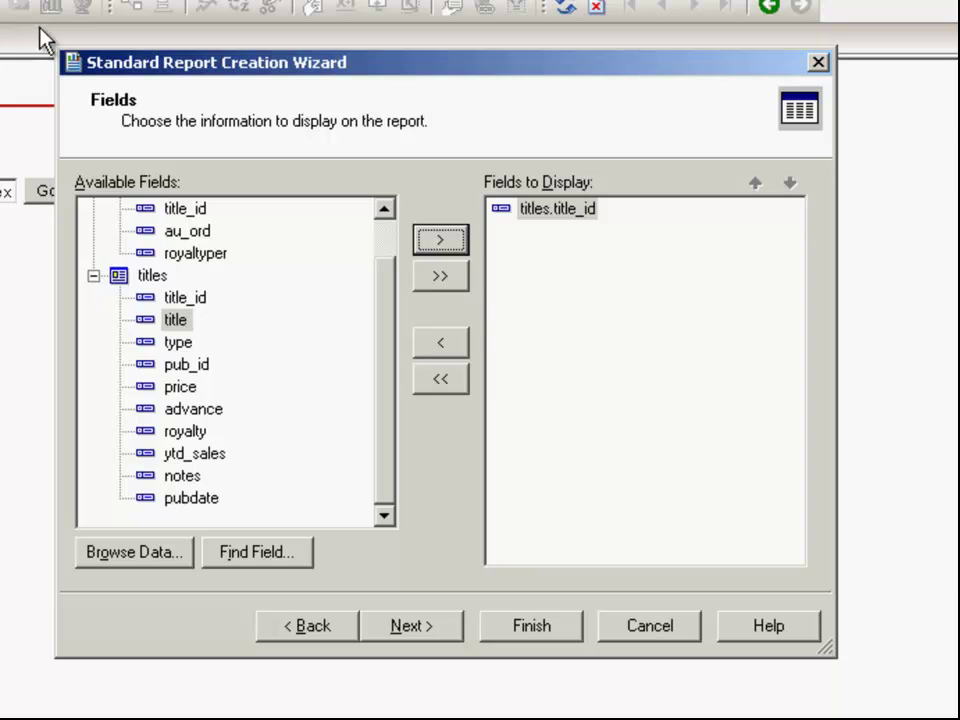
key(space)
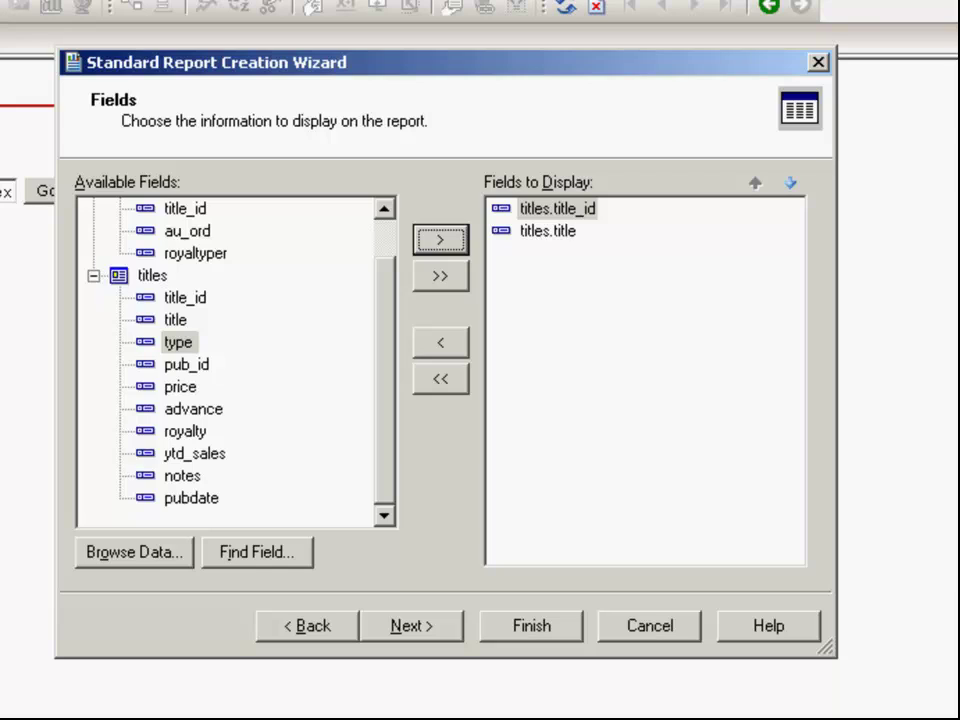
key(space)
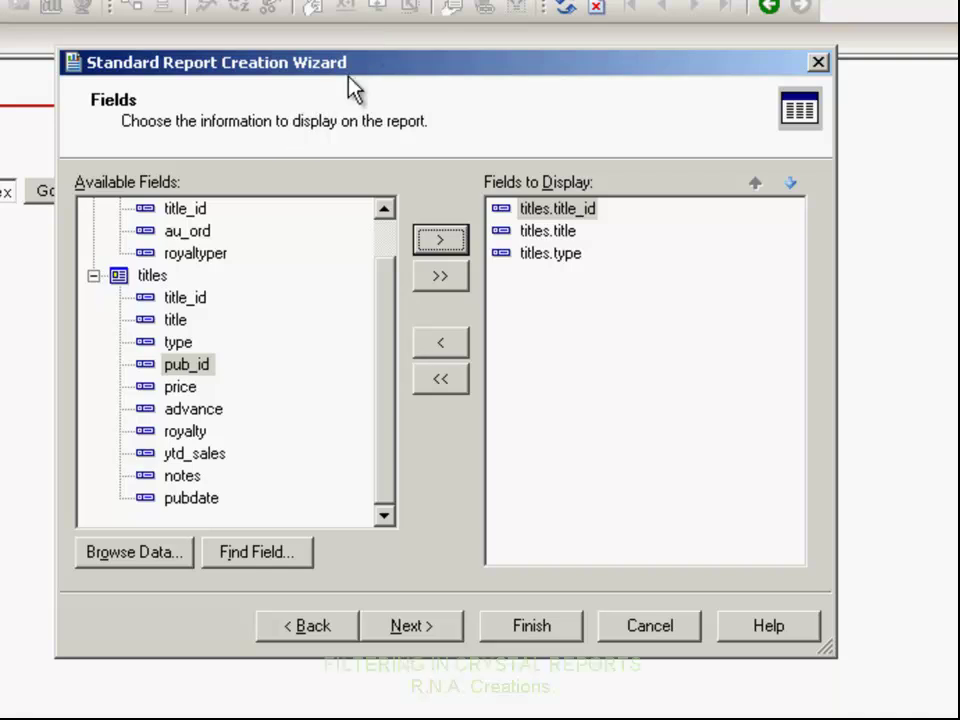
Step: Add the price and royalty fields of the titles table to the fields to display
key(shift+Tab)
key(Down)
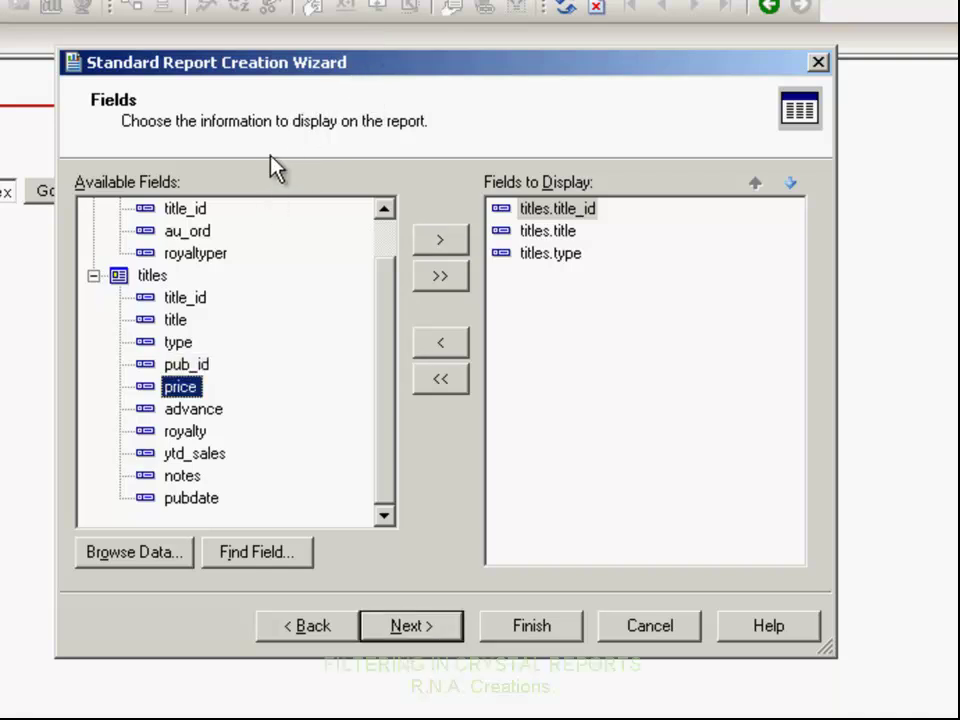
key(Tab)
key(Return)
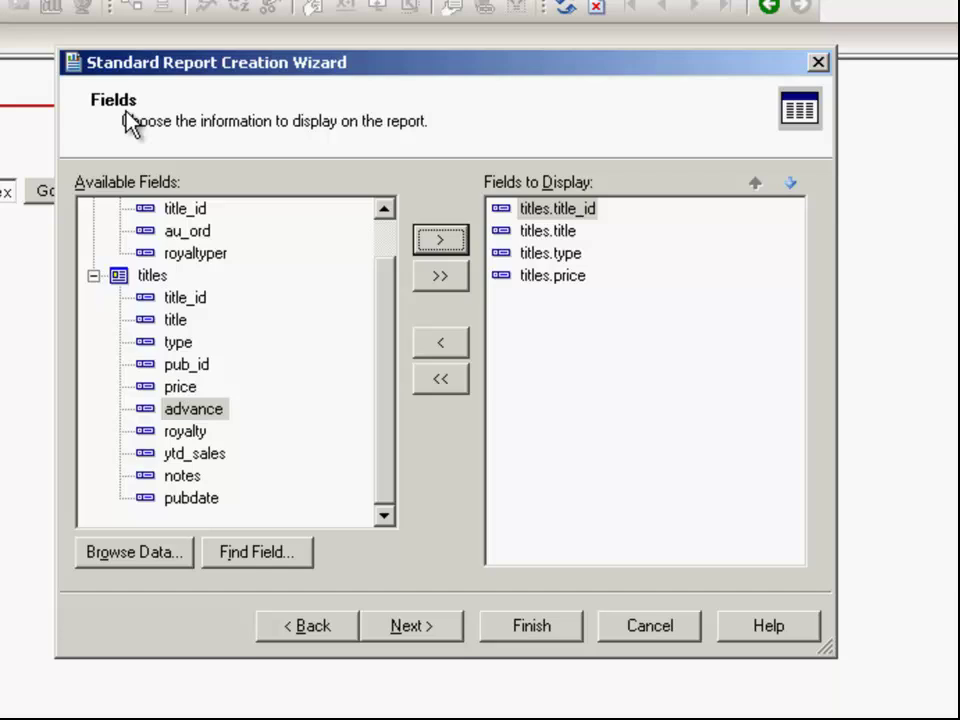
key(shift+Tab)
key(Down)
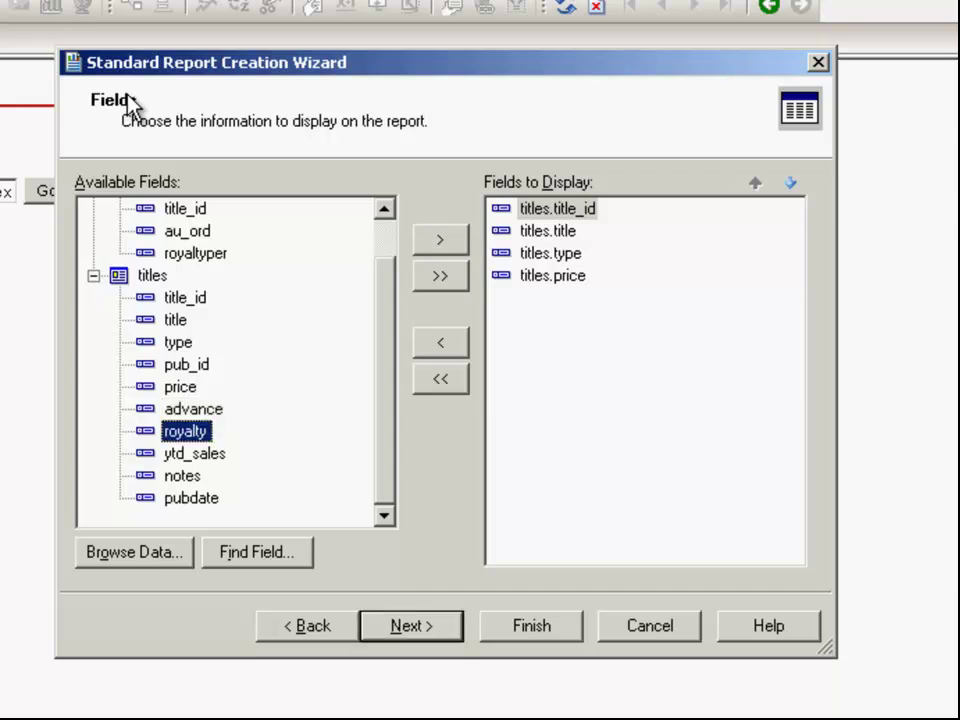
key(Tab)
key(Return)
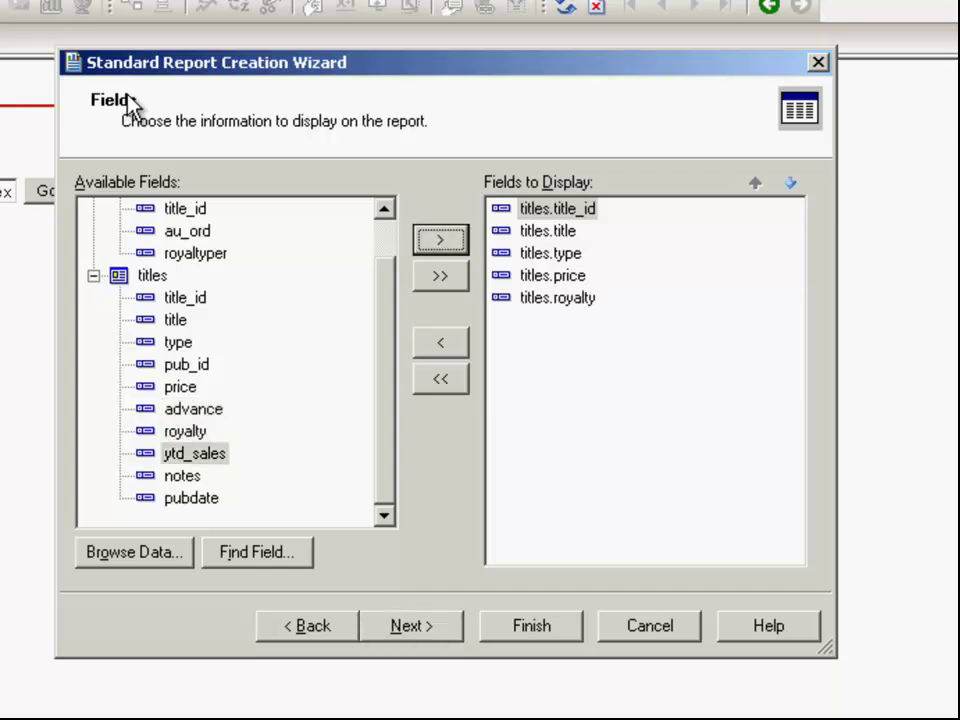
Step: Add the royaltyper field of the titleauthor table to the fields to display
key(shift+Tab)
key(Up)
key(Up)
key(Up)
key(Up)
key(Up)
key(Up)
key(Up)
key(Up)
key(Up)
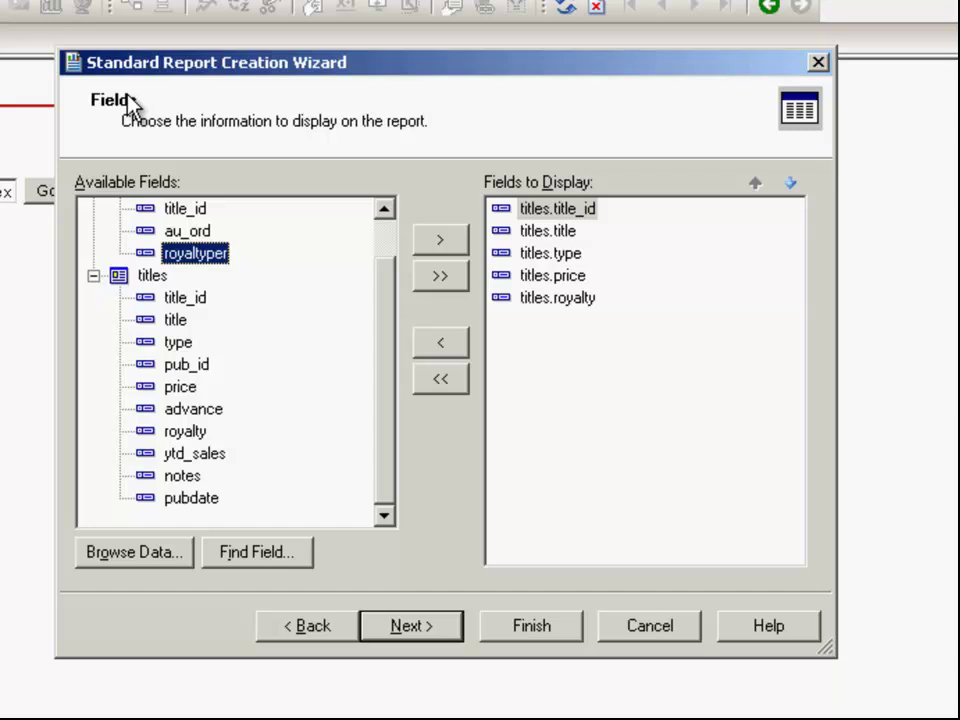
key(Tab)
key(Return)
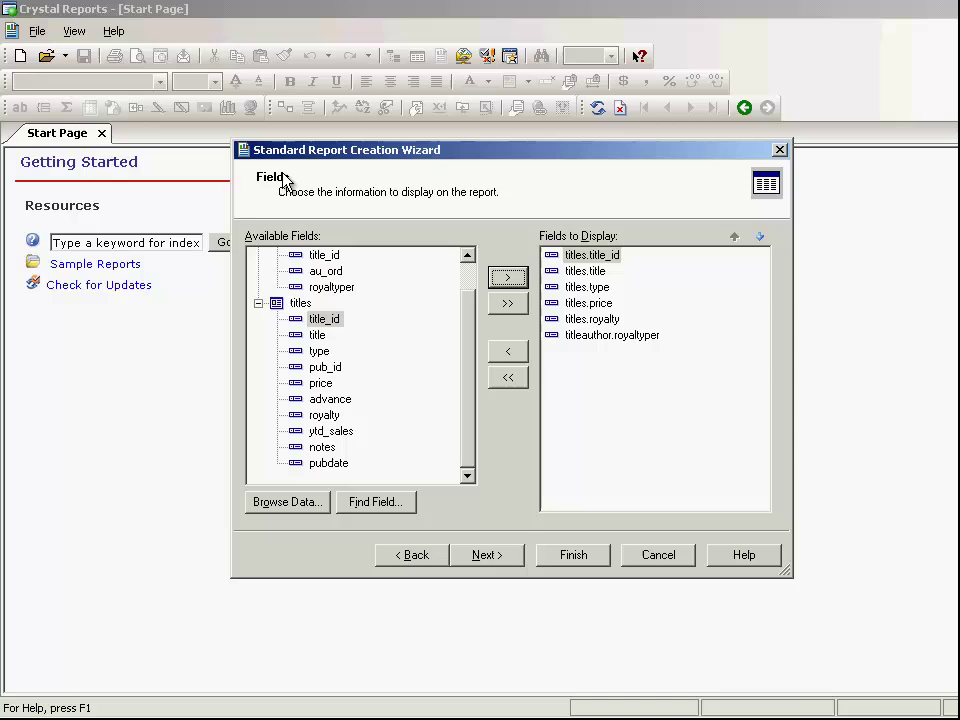
Step: Finish the wizard without grouping or record selection, using No Template, to generate the report
key(alt+n)
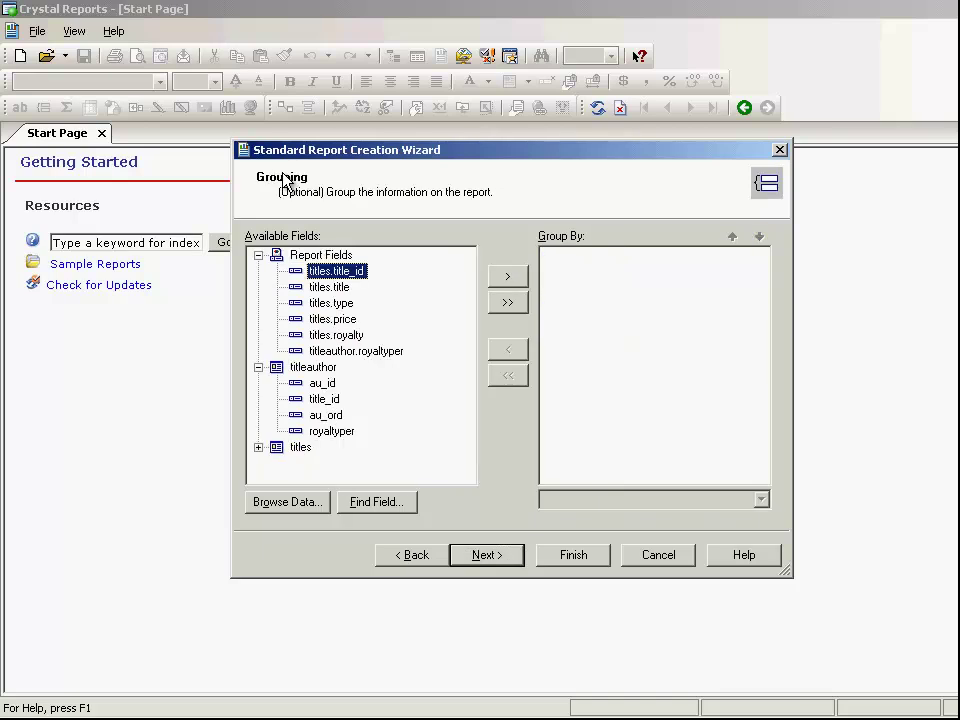
key(alt+n)
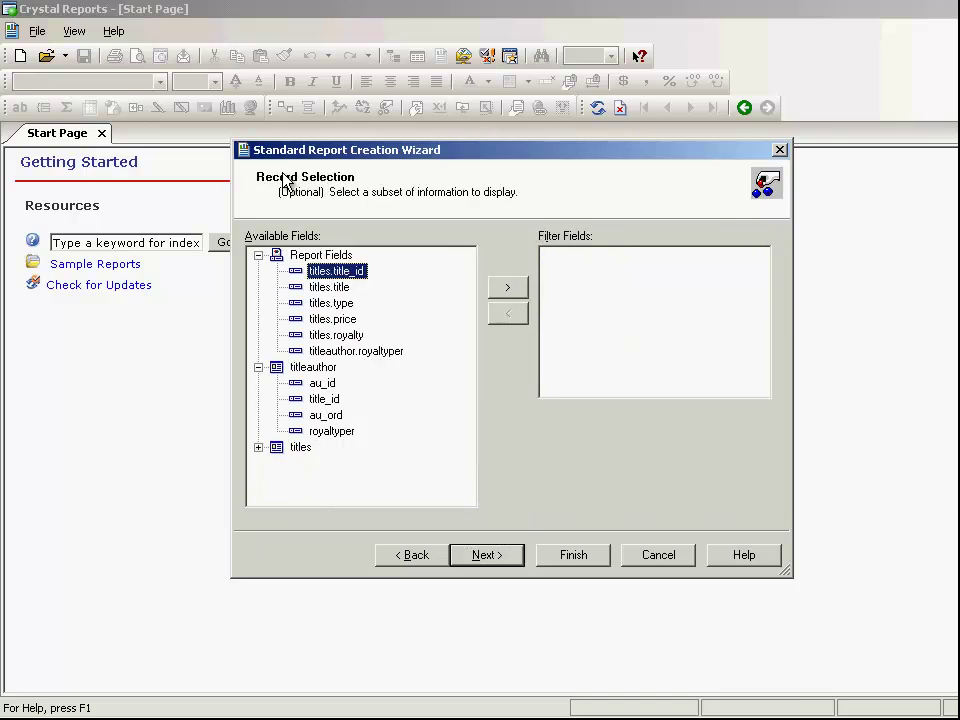
key(alt+n)
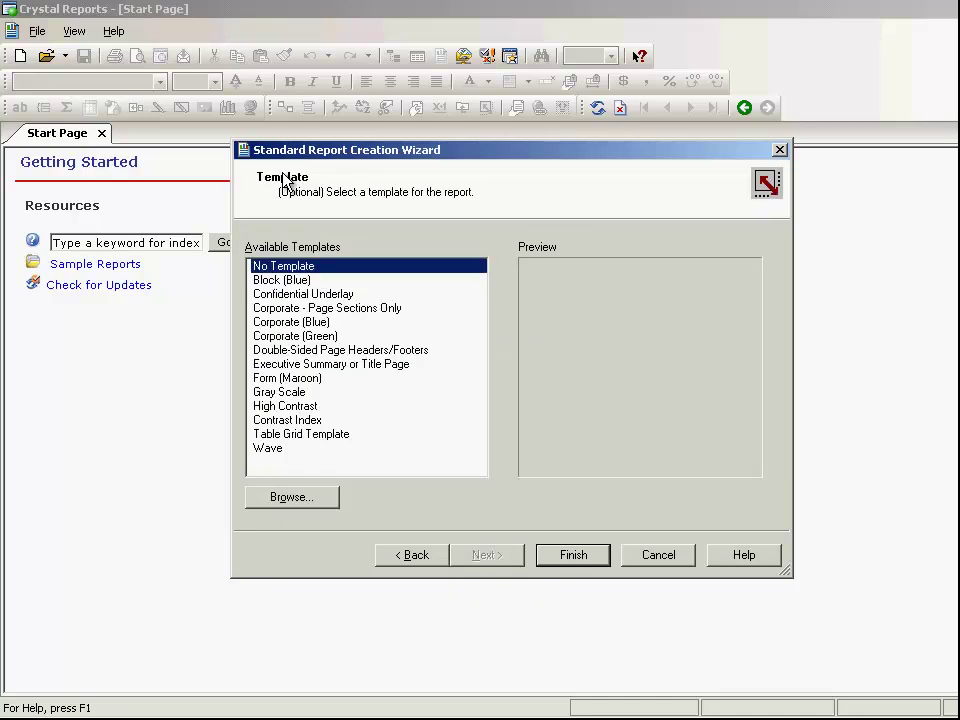
key(Return)
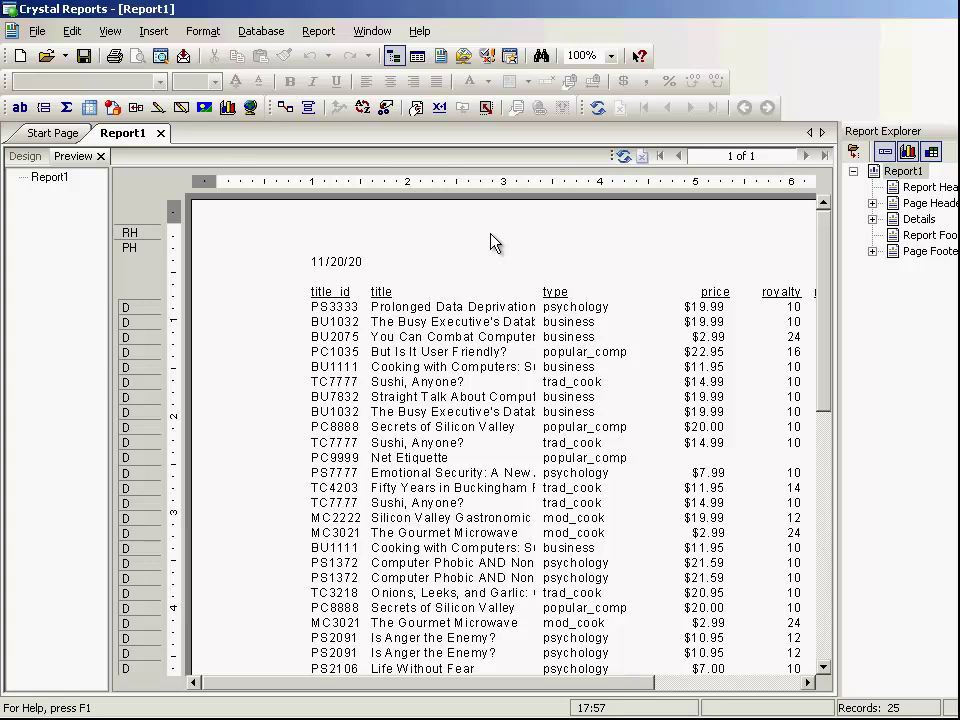
Step: Display the SQL query behind the report to examine its selected fields and table join
key(alt+d)
key(Down)
key(Down)
key(Up)
key(Up)
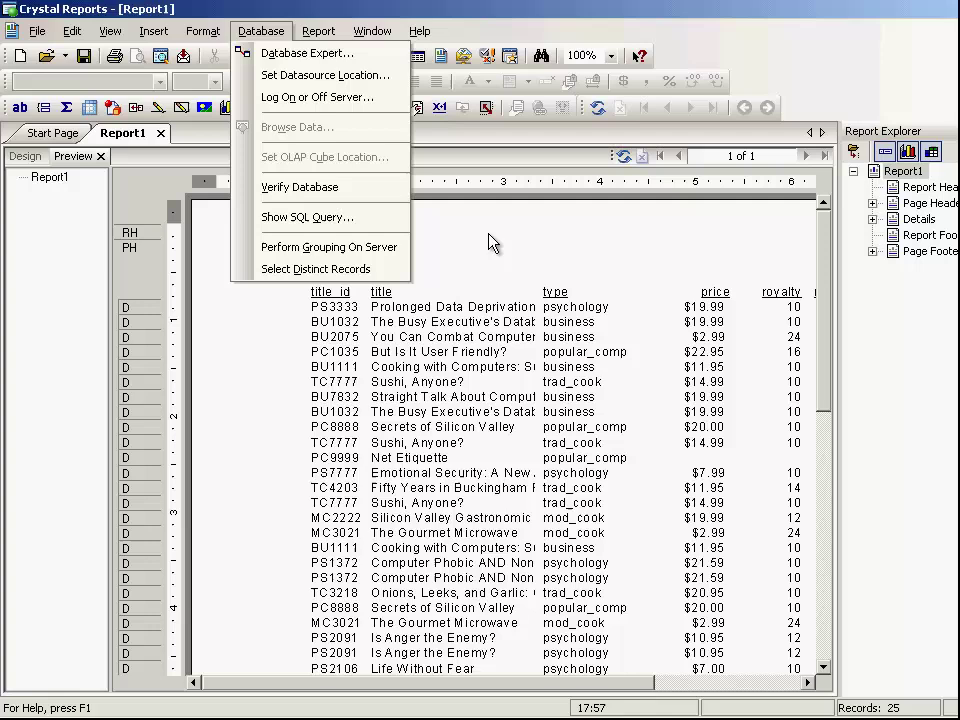
key(Right)
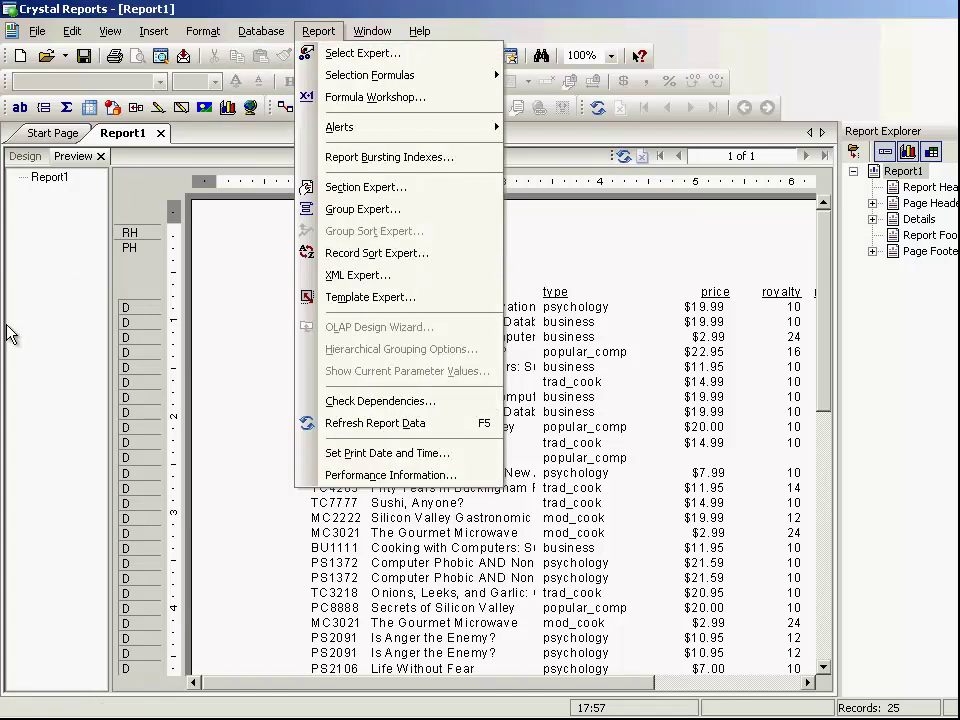
key(Left)
key(Left)
key(Right)
key(Down)
key(Down)
key(Down)
key(Down)
key(Down)
key(Down)
key(Down)
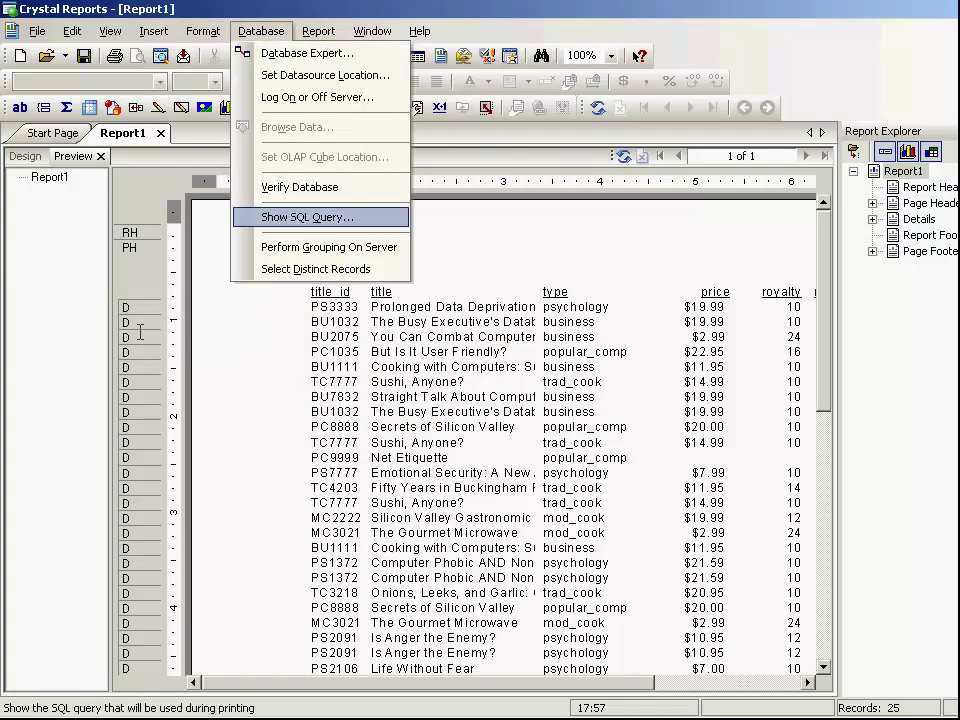
key(Return)
key(Down)
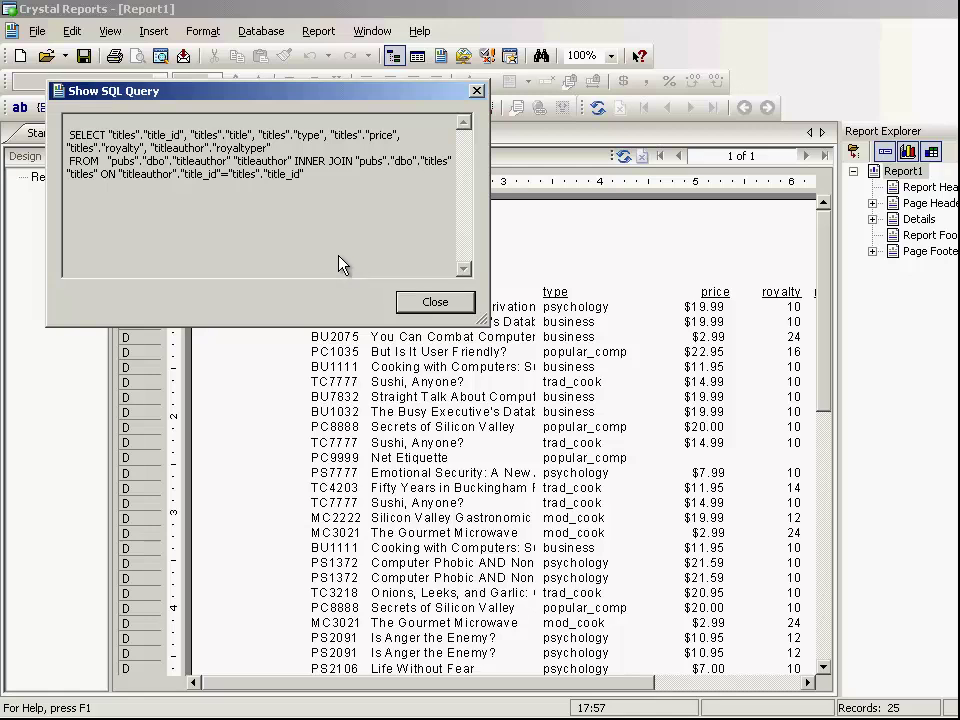
Step: Close the SQL query display and start a record selection filter on the titles.price field
click(435, 301)
key(alt+Left)
key(Left)
key(Left)
key(Down)
key(Down)
key(Return)
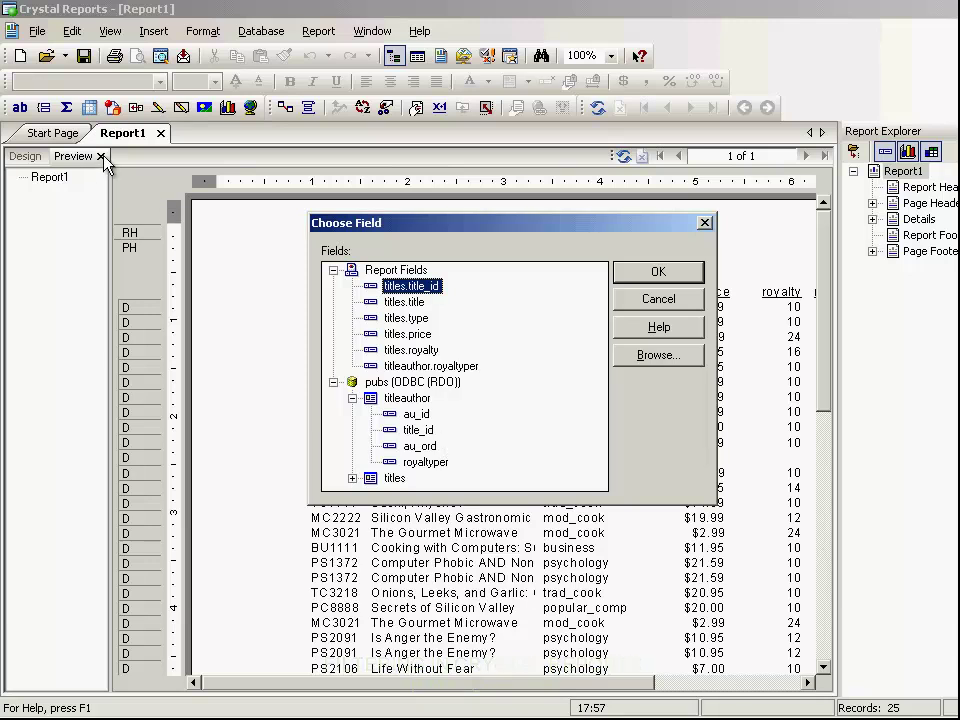
key(Down)
key(Down)
key(Down)
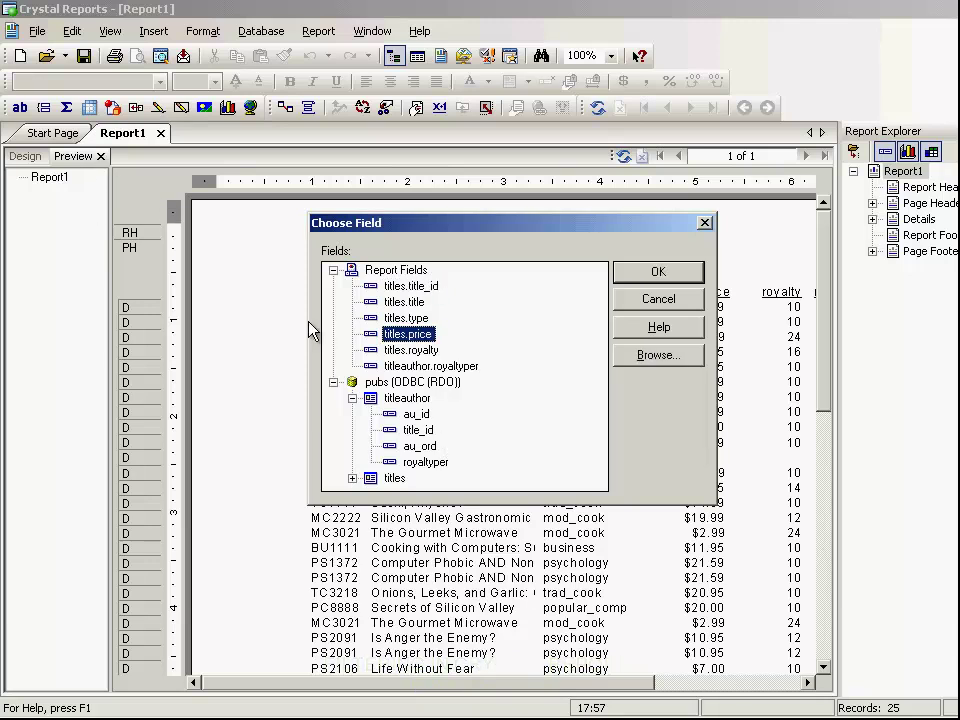
key(Return)
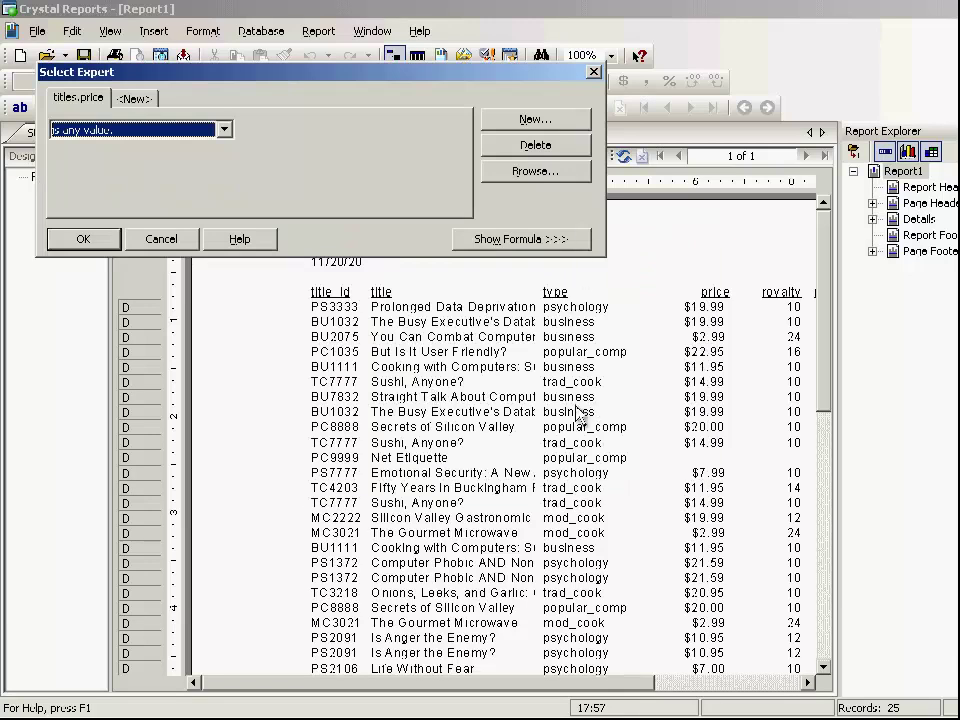
Step: Review the available comparison operators and set the titles.price condition to "is between"
key(alt+Down)
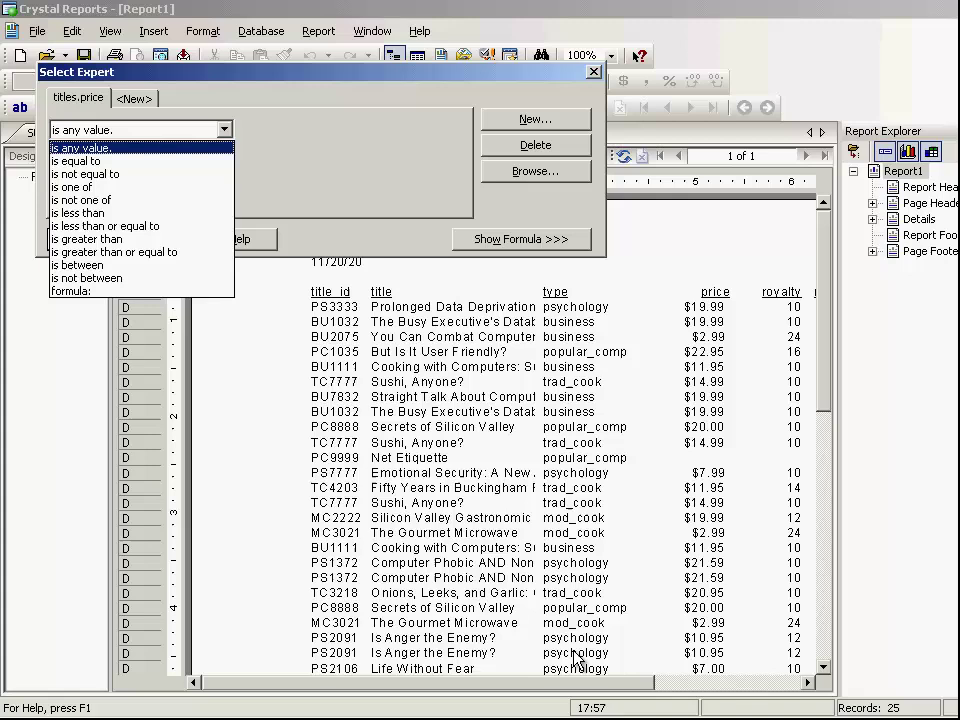
key(Down)
key(Down)
key(Down)
key(Down)
key(Down)
key(Down)
key(Down)
key(Down)
key(Down)
key(Down)
key(Down)
key(Home)
key(Down)
key(Down)
key(Down)
key(Down)
key(Down)
key(Down)
key(Down)
key(Down)
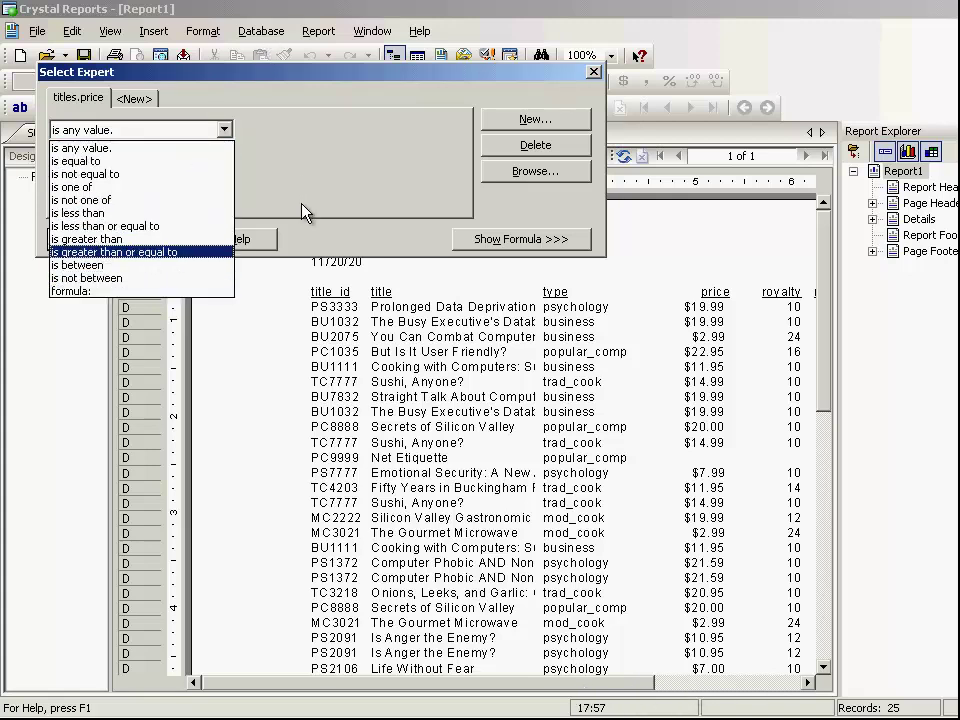
key(Down)
key(Return)
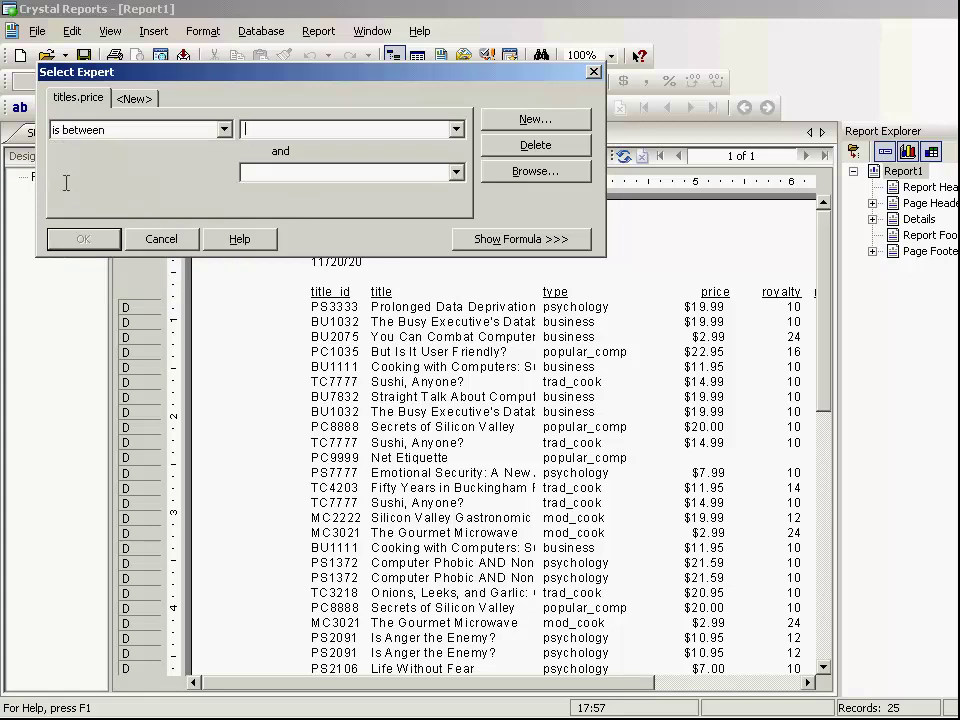
Step: Set the titles.price range to run from $10.95 to $20.95
key(alt+Down)
key(Down)
key(Down)
key(Down)
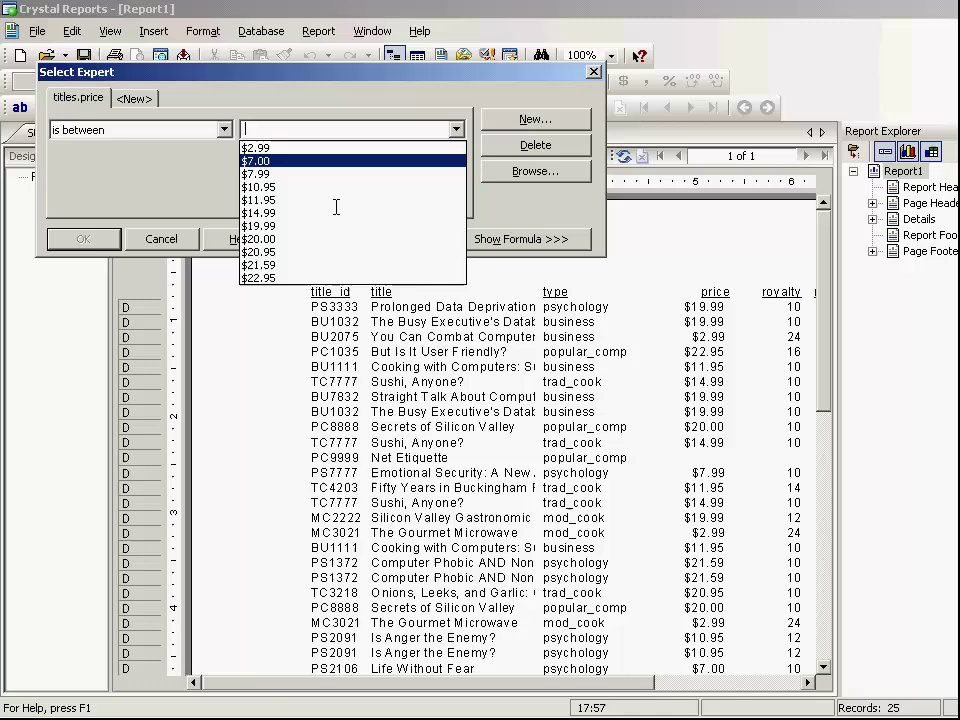
key(Return)
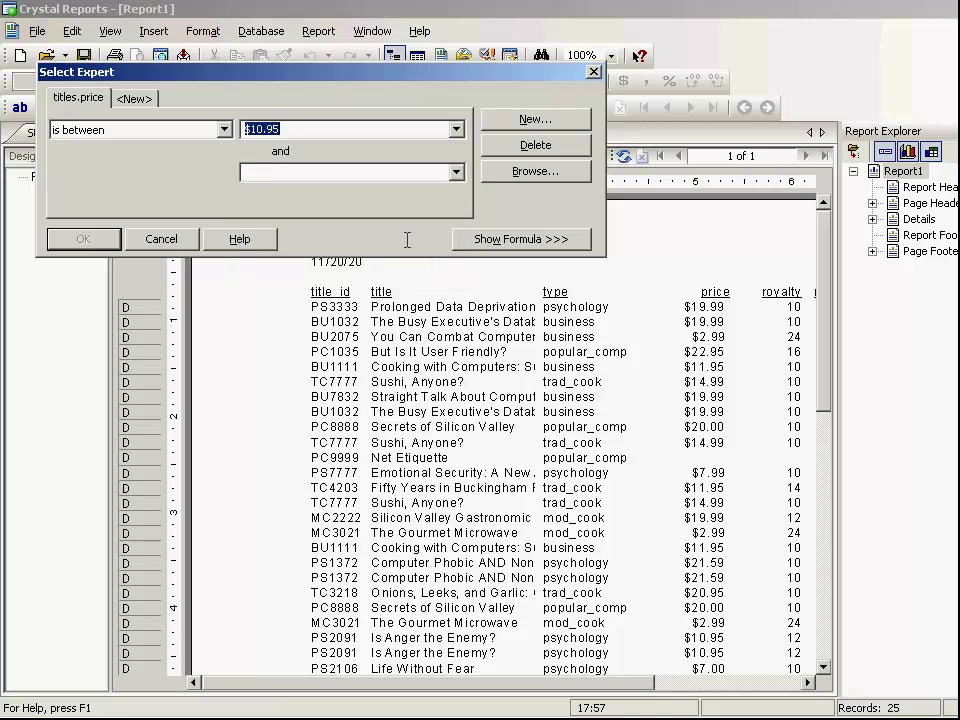
key(Tab)
key(alt+Down)
key(Down)
key(Down)
key(Down)
key(Down)
key(Down)
key(Down)
key(Down)
key(Down)
key(Down)
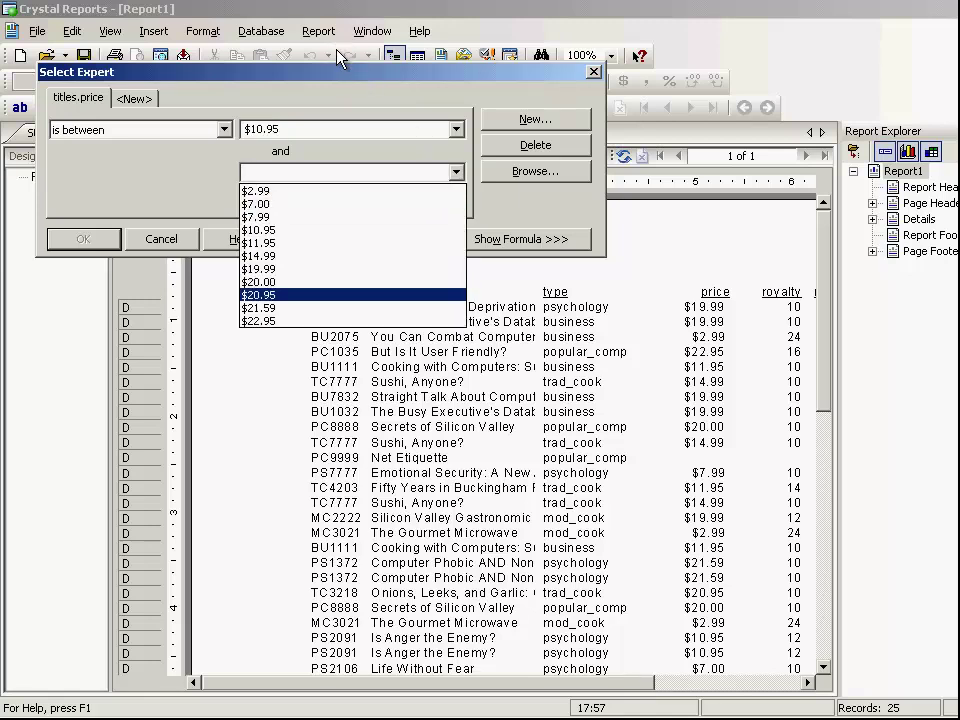
key(Return)
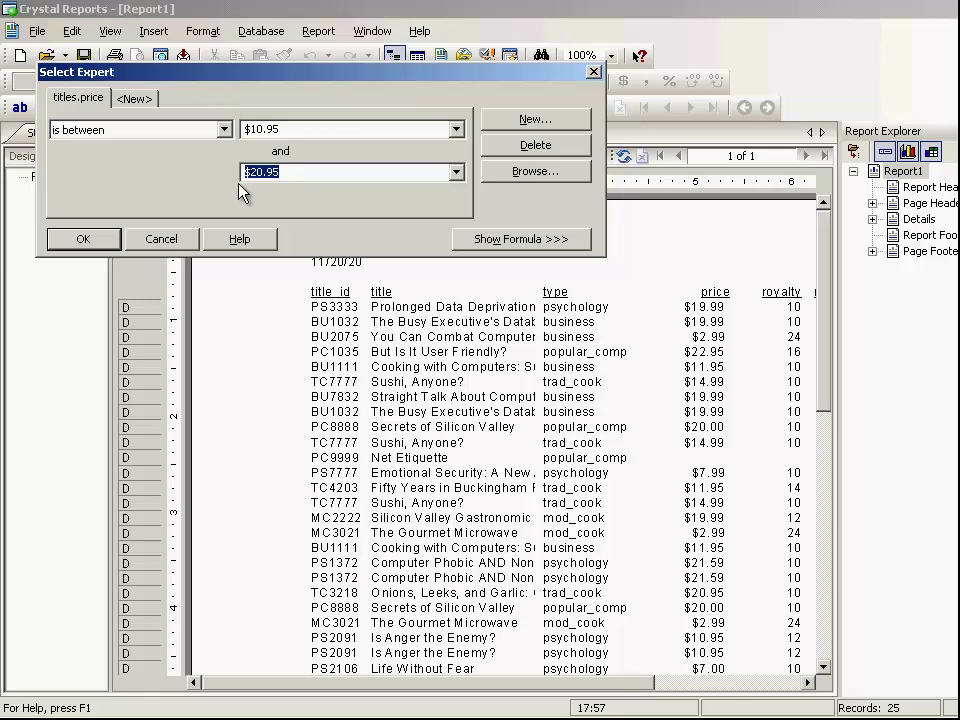
Step: Show the record selection formula and apply the price filter to the report using the saved data
key(alt+f)
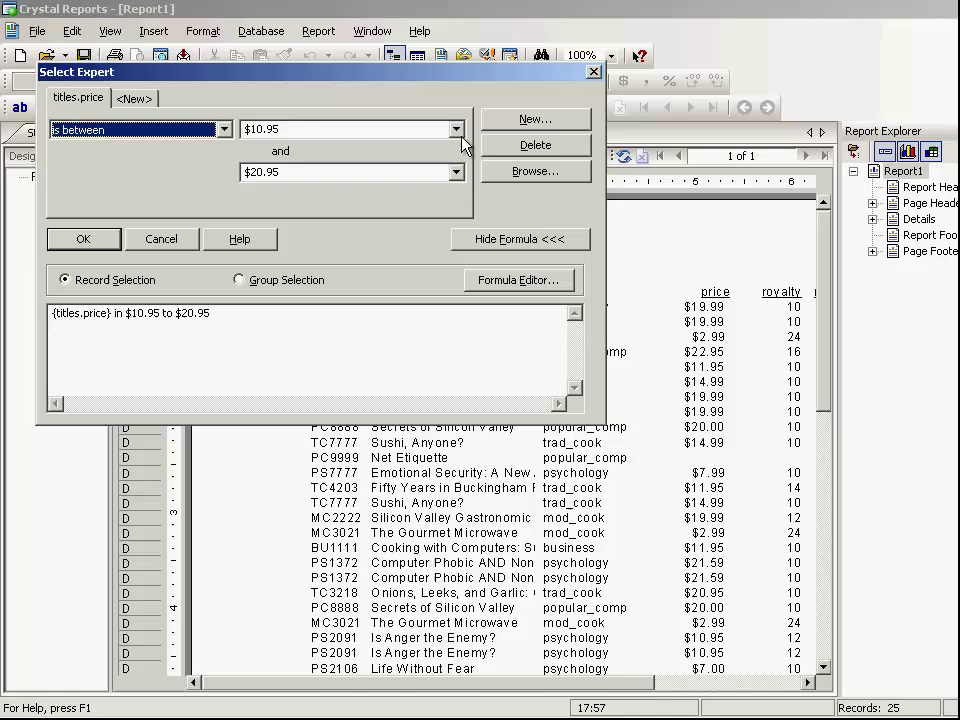
key(Return)
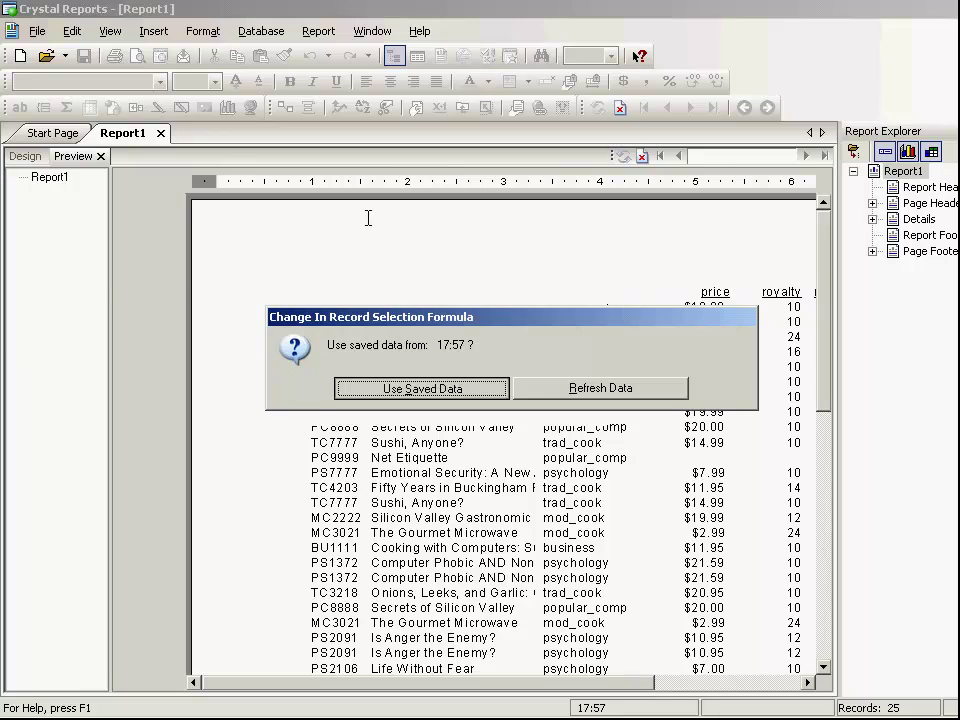
key(Return)
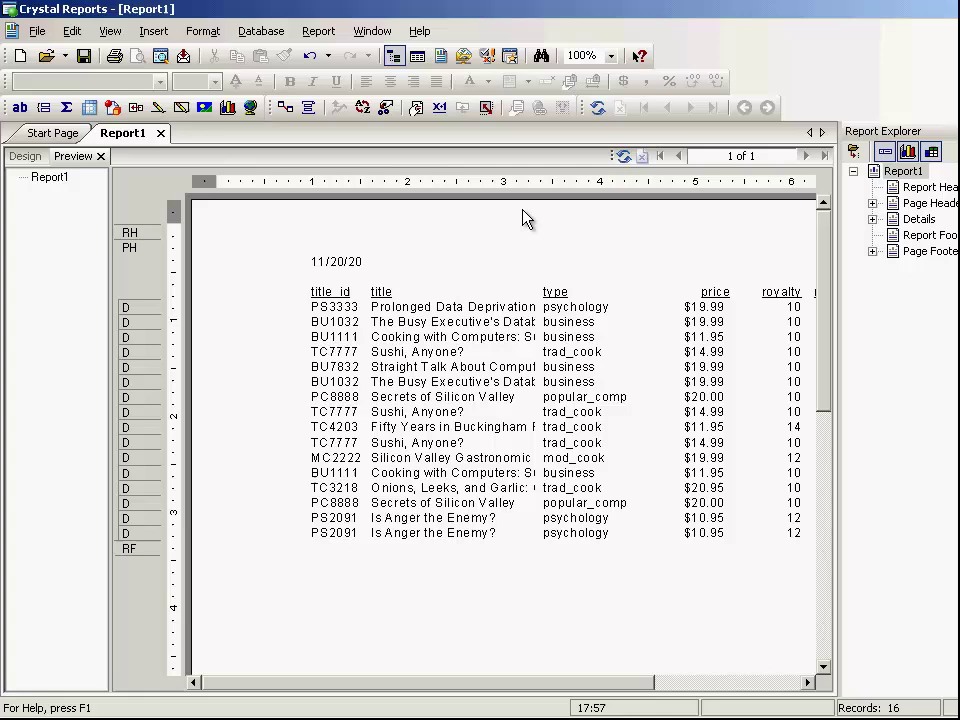
Step: Display the report's SQL query and highlight its WHERE line to examine how the price filter is expressed
key(alt+d)
key(Down)
key(Down)
key(Down)
key(Down)
key(Down)
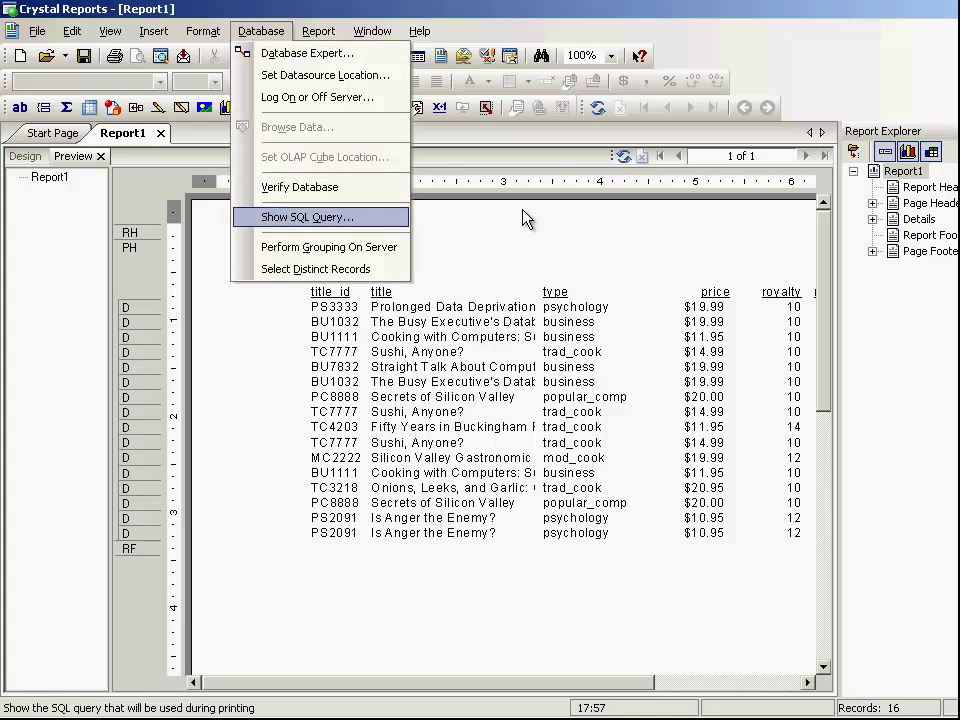
key(Return)
key(Right)
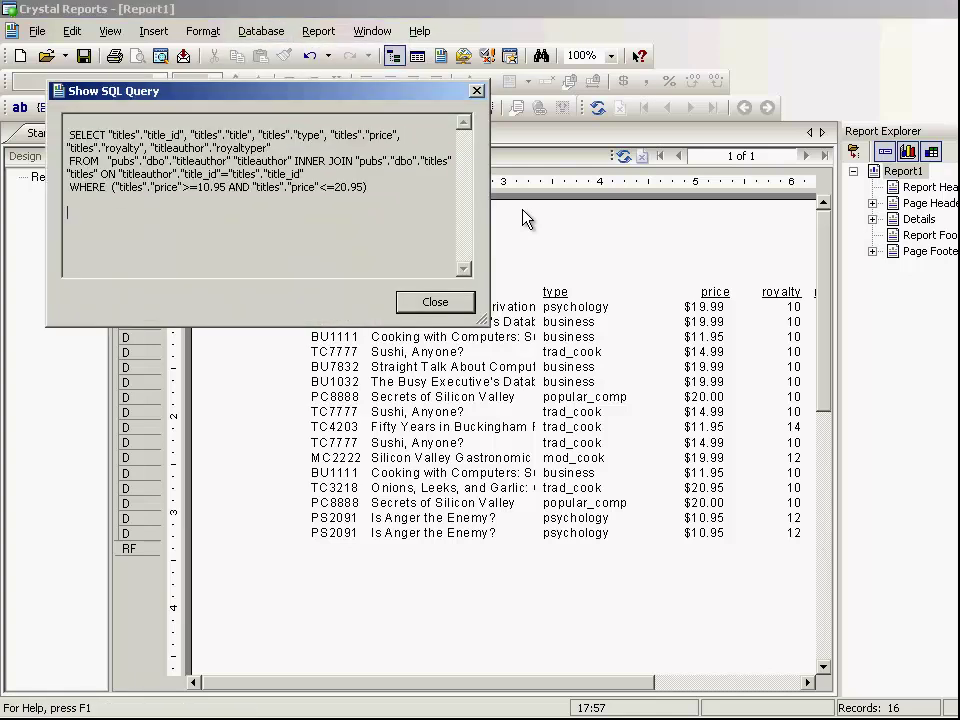
key(Up)
key(shift+End)
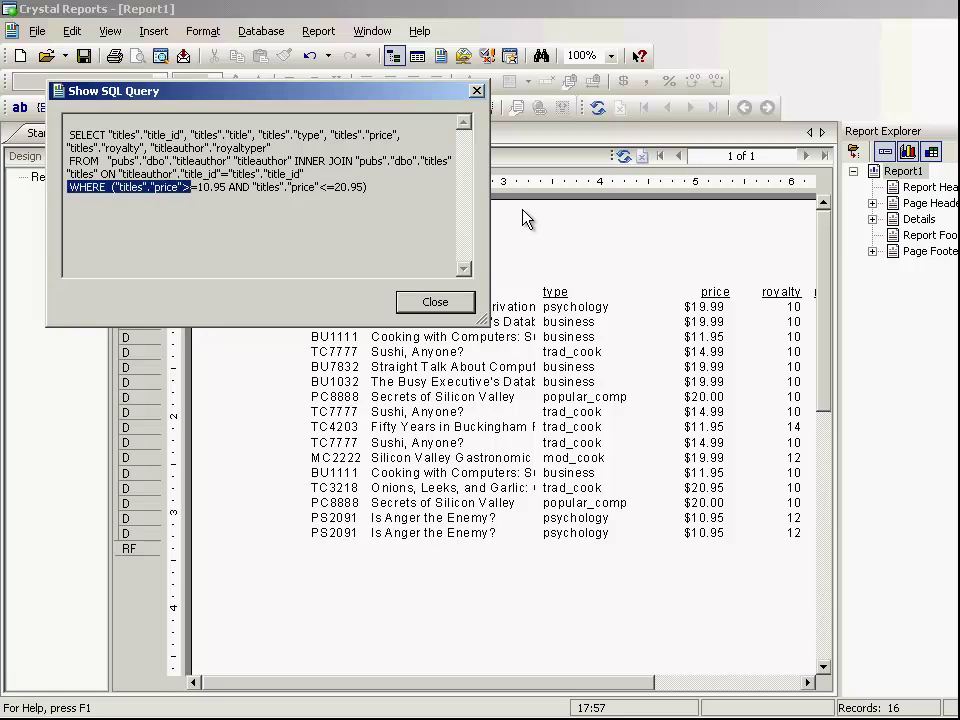
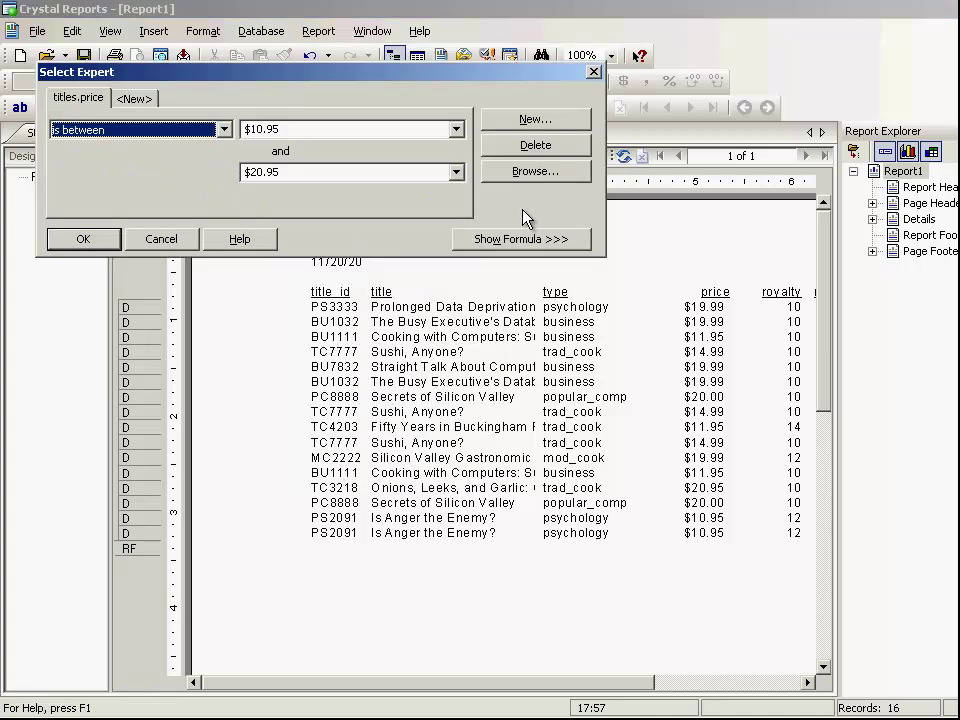
Step: Add a second record selection condition on the titles.type field
key(alt+n)
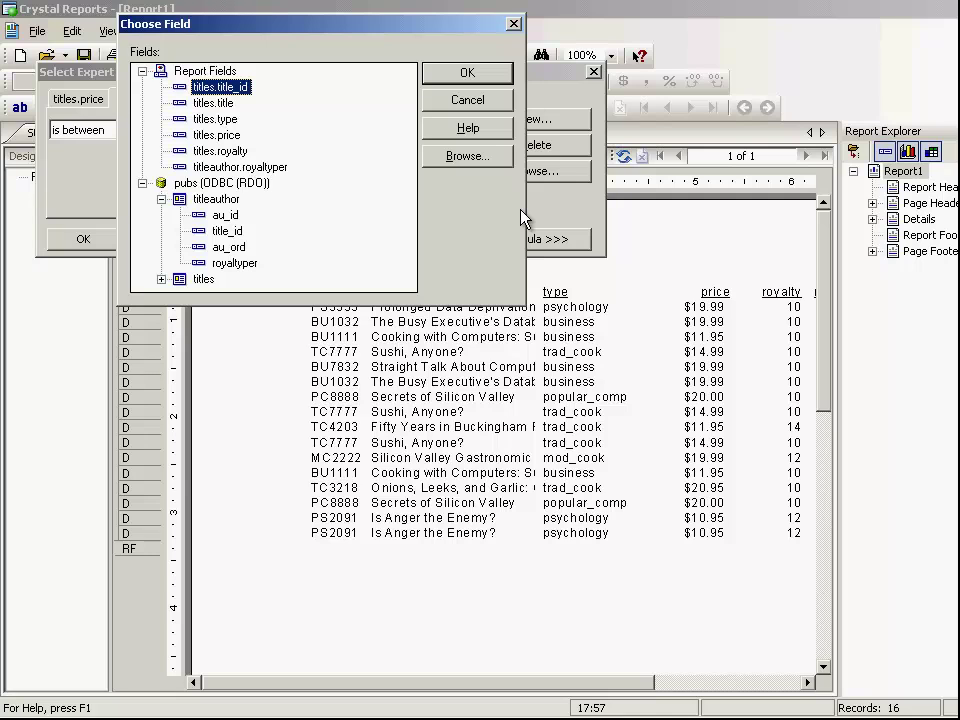
key(Down)
key(Down)
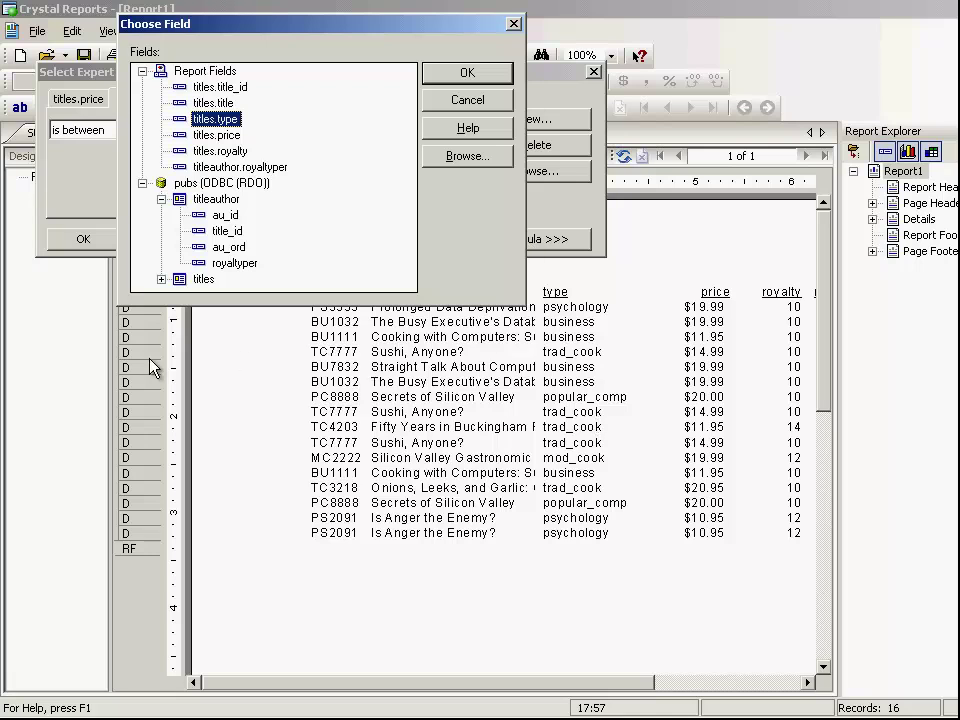
key(Return)
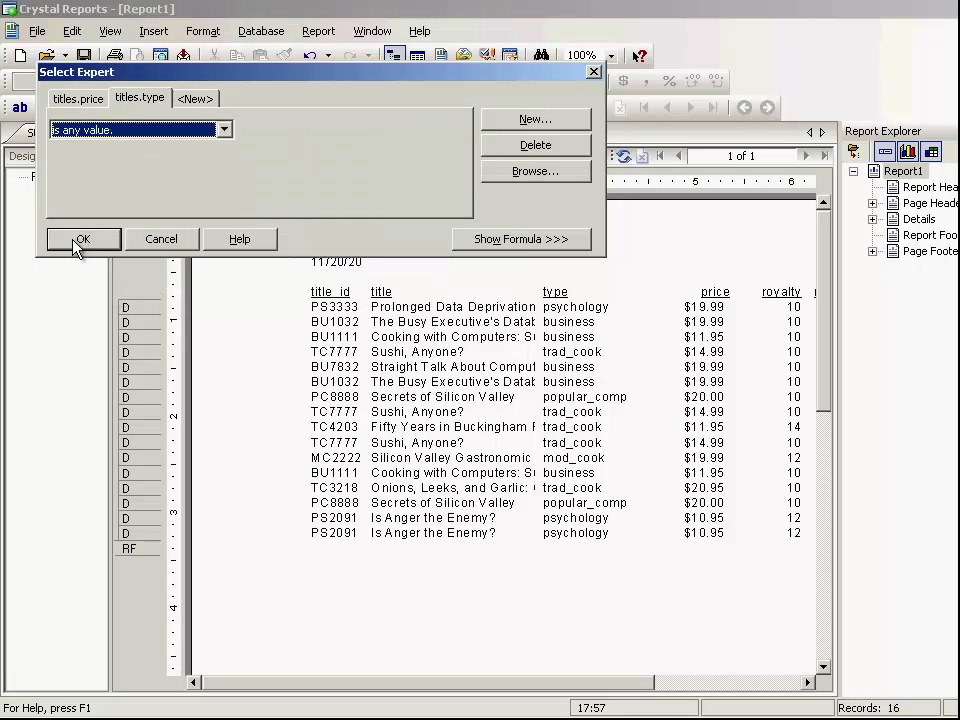
Step: Set the titles.type condition to "is equal to" with the value business
key(alt+Down)
key(Down)
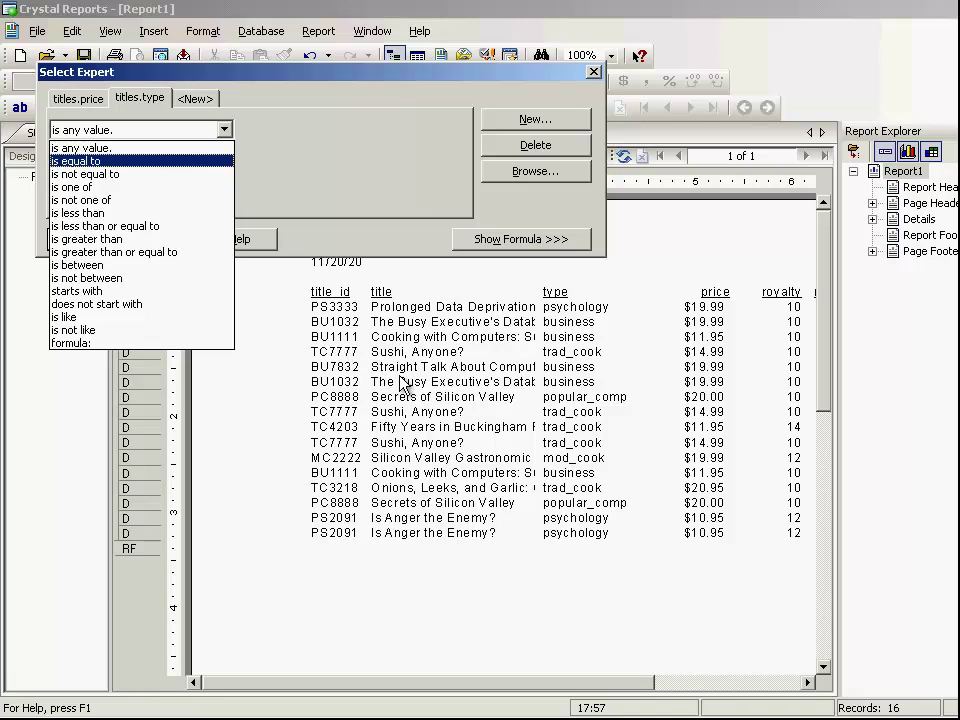
key(Return)
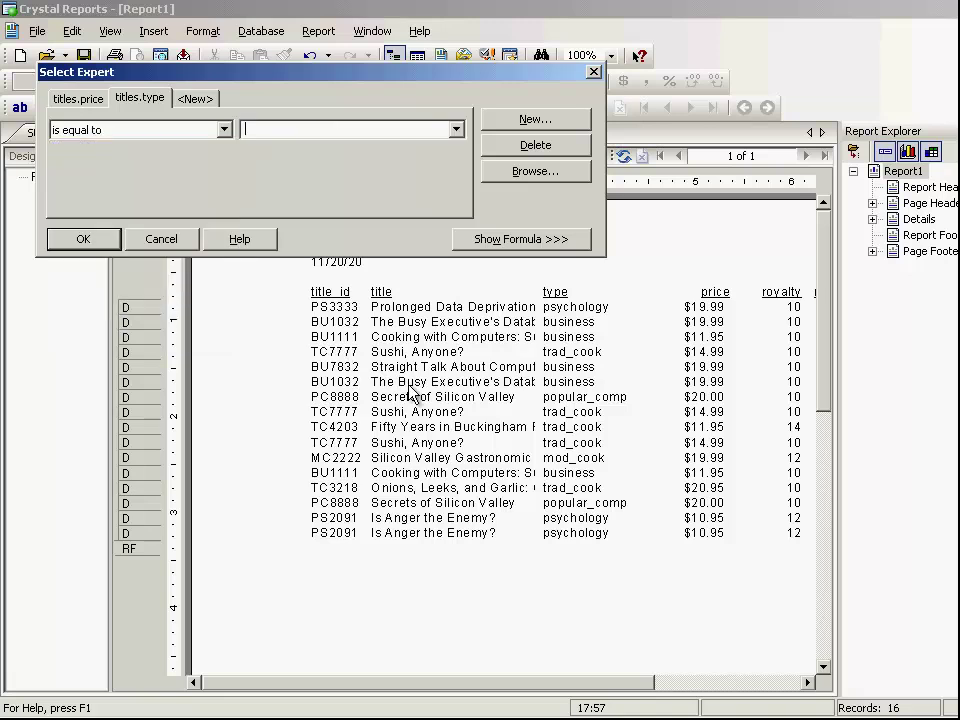
key(alt+Down)
key(Down)
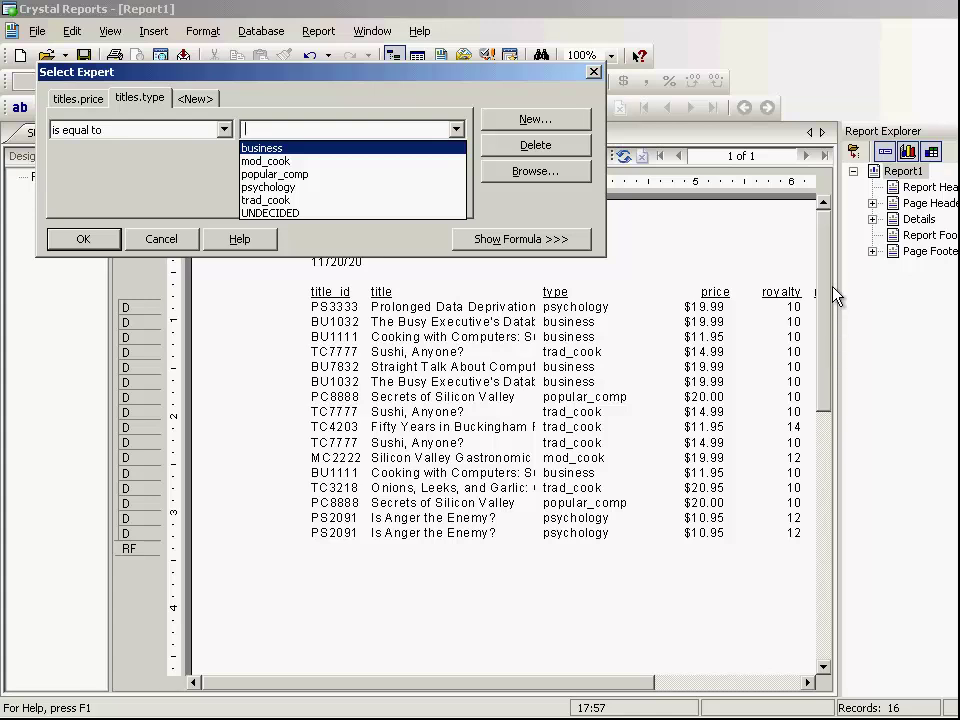
key(Return)
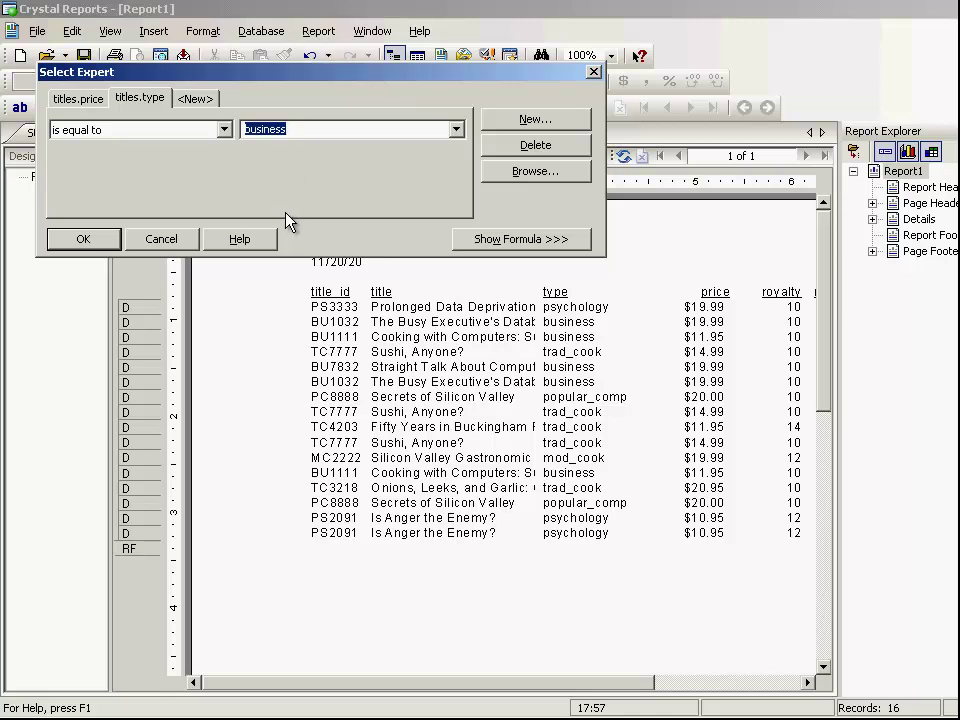
Step: Open the record selection formula in the Formula Editor and append or {titles.type}="trad_cook" at its end
key(alt+s)
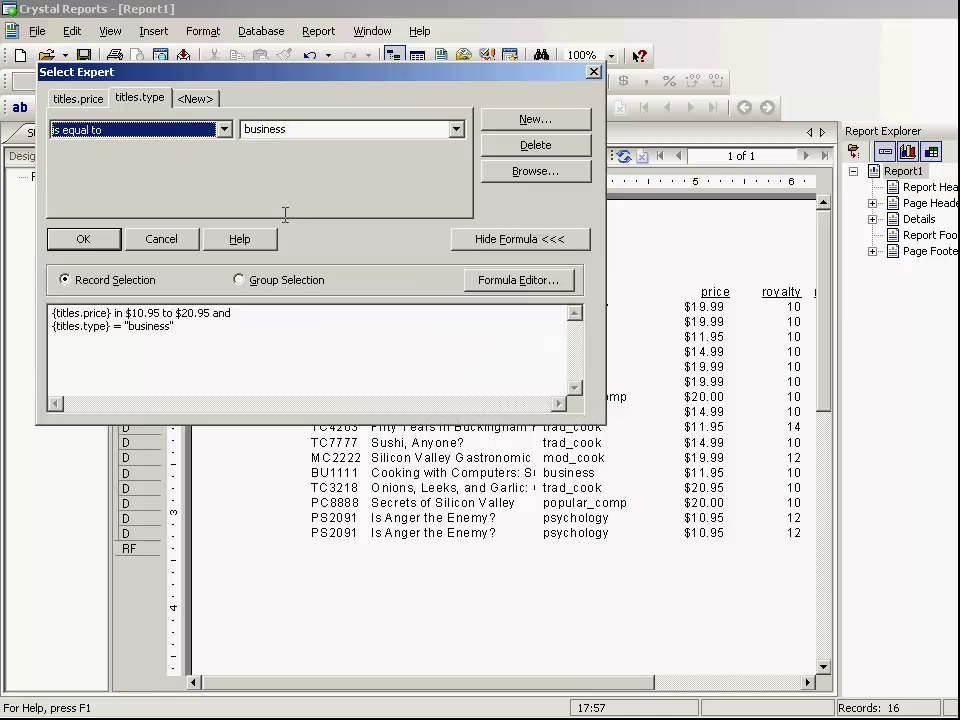
click(490, 284)
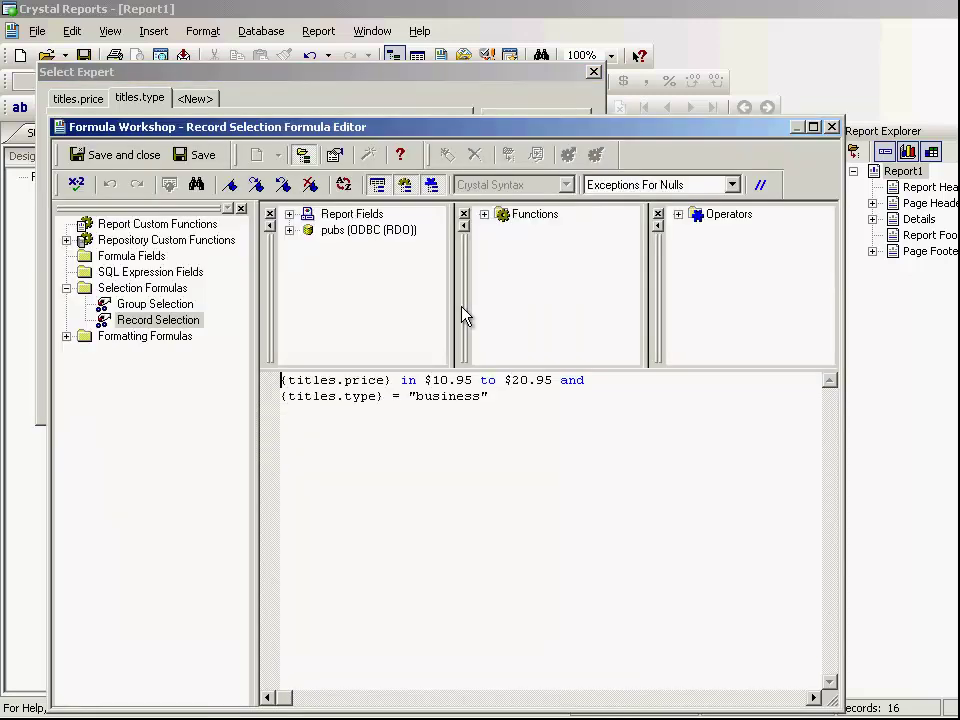
key(ctrl+End)
text(or)
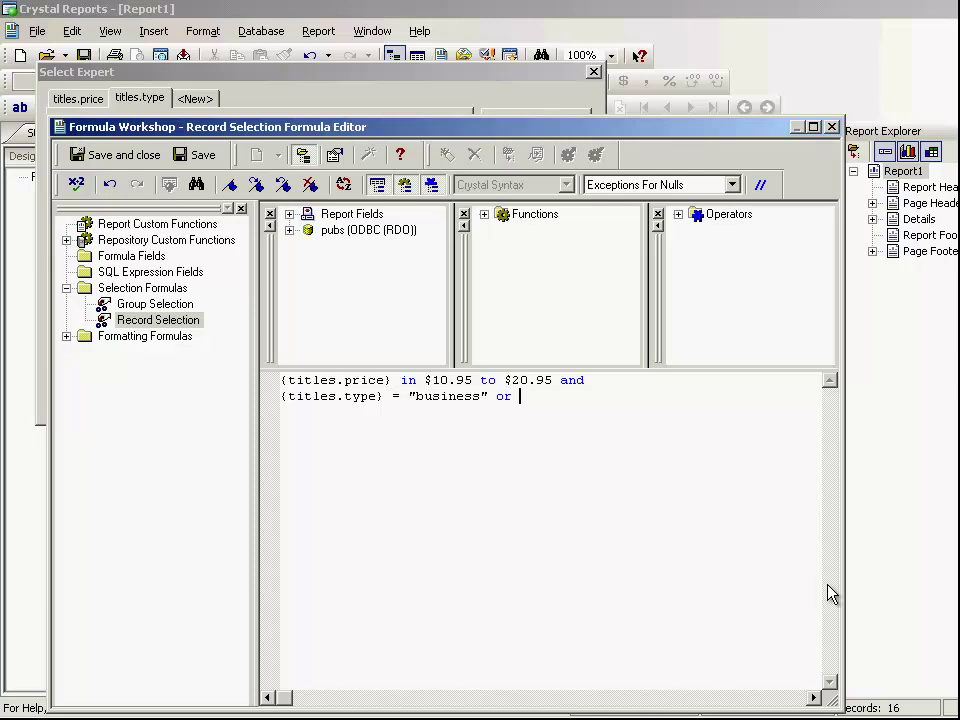
key(shift+Tab)
key(Right)
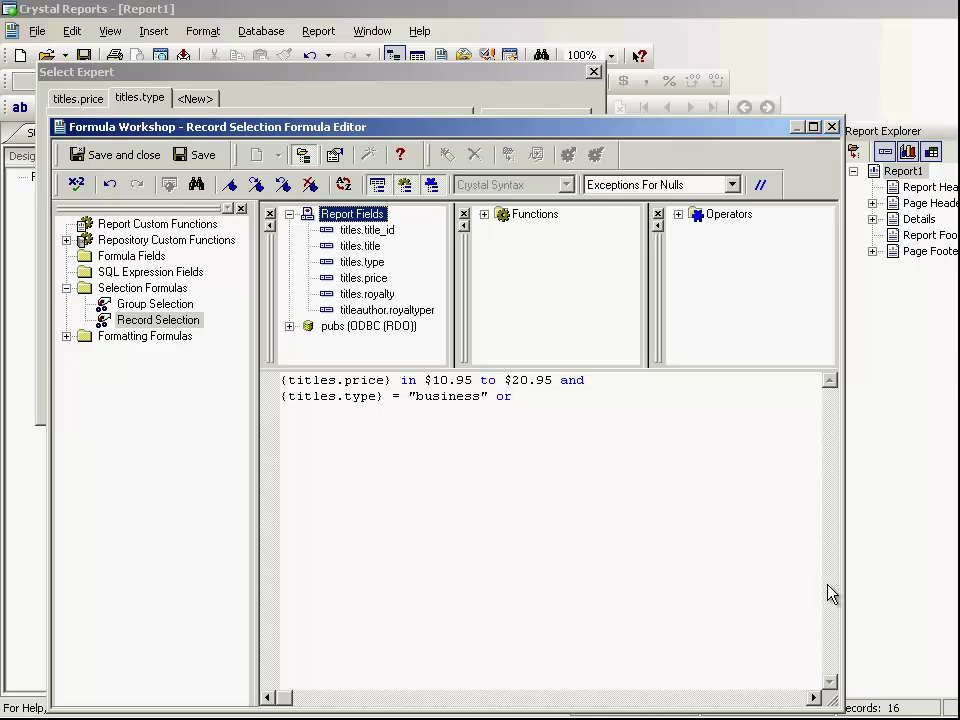
key(Down)
key(Down)
key(Down)
key(Return)
text(=)
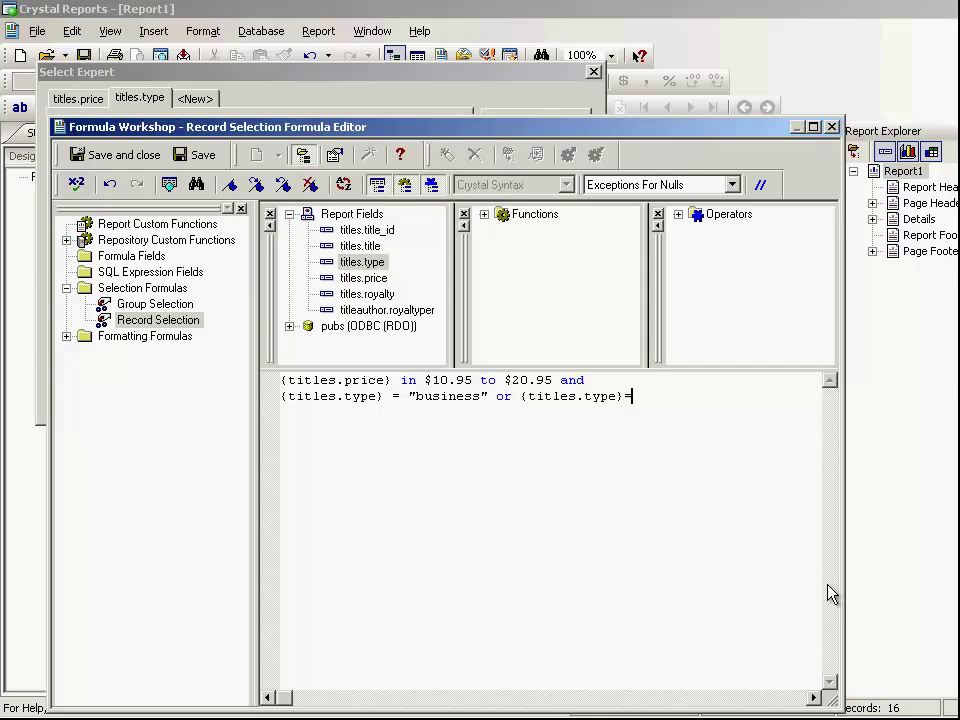
text("trad_cook")
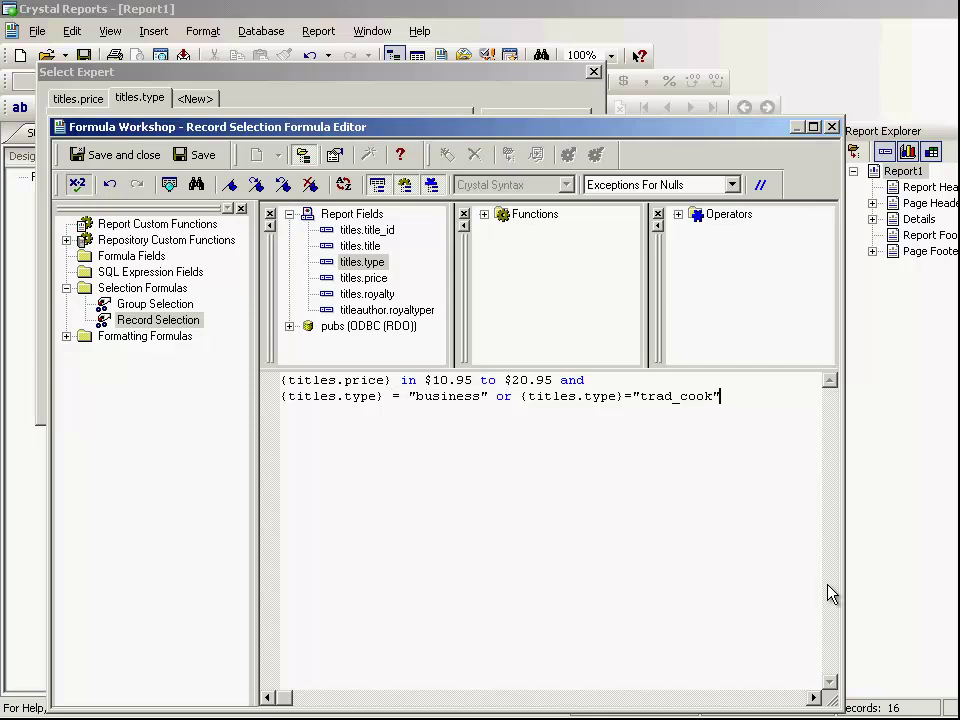
Step: Check the formula for errors, save it, and apply the selection to the report using the saved data
key(alt+c)
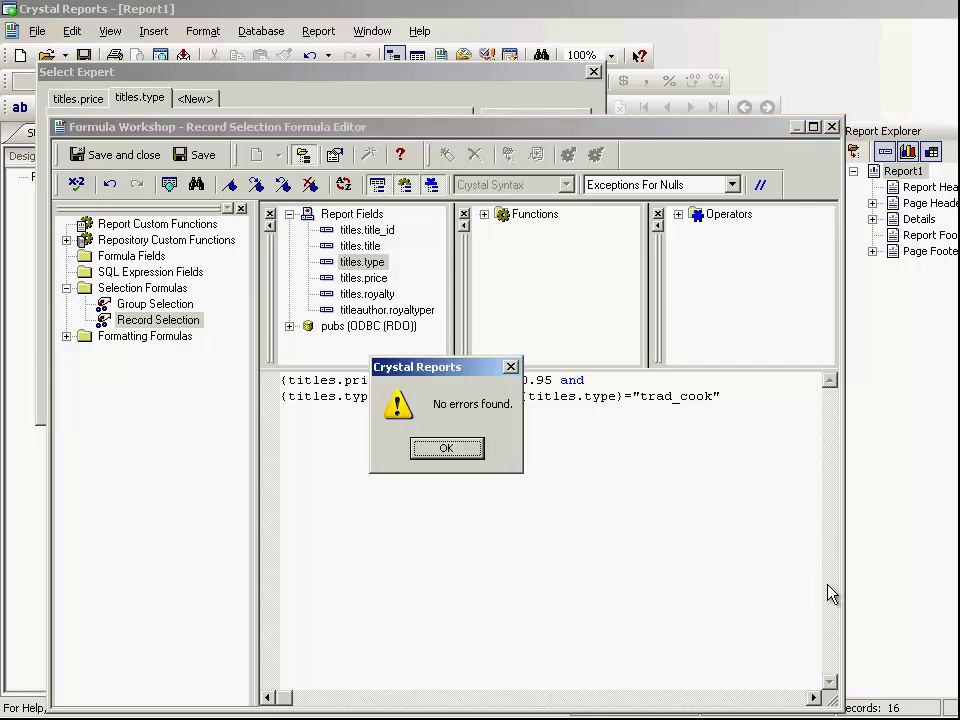
key(Return)
key(alt+s)
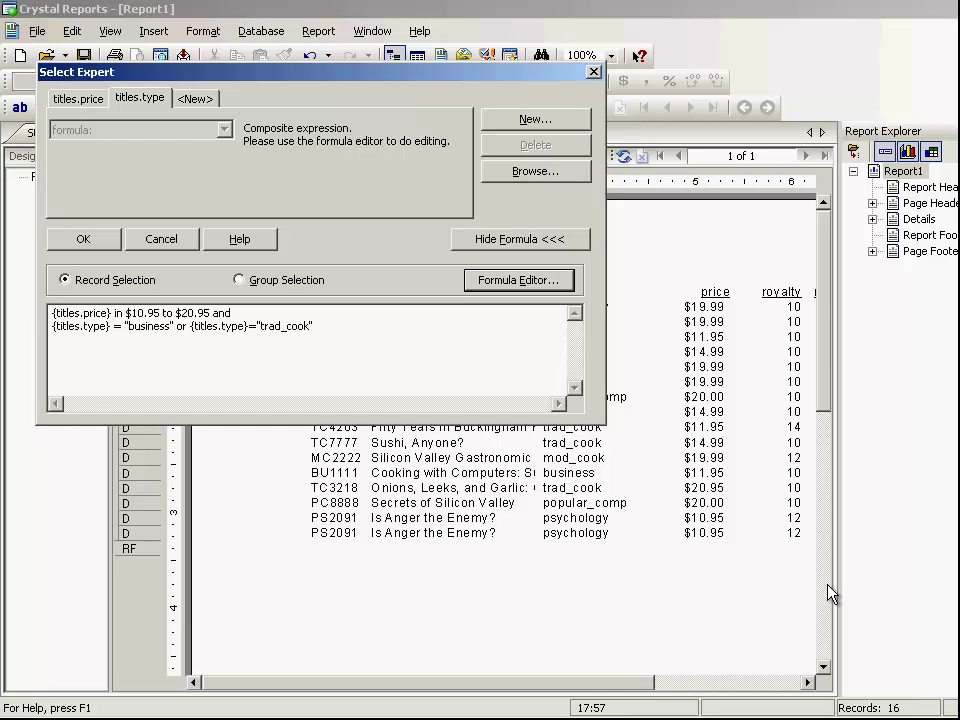
key(Return)
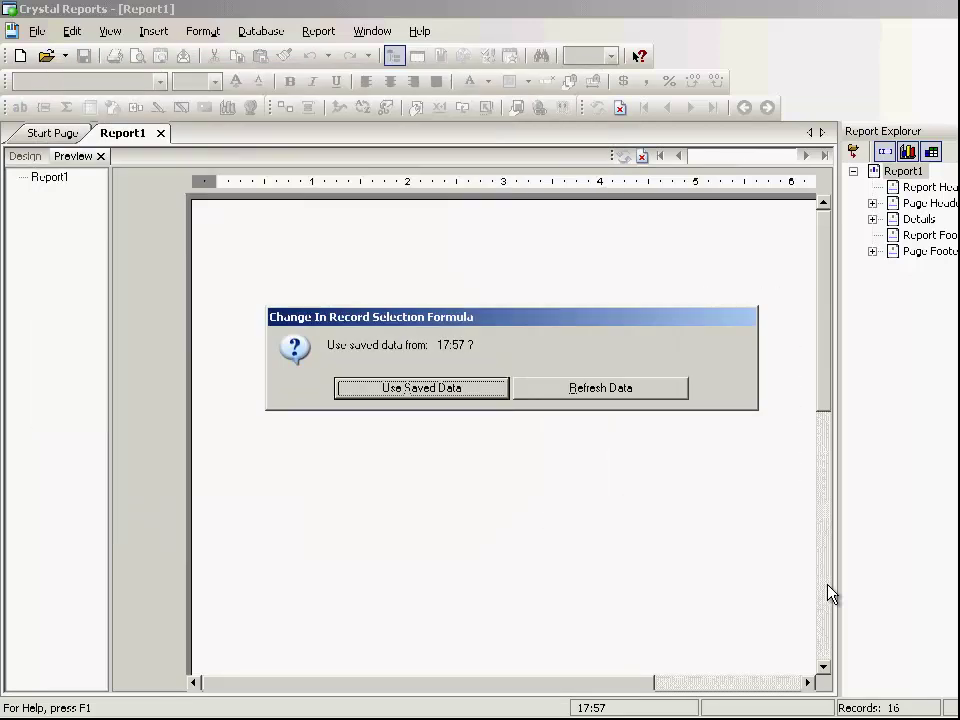
key(Return)
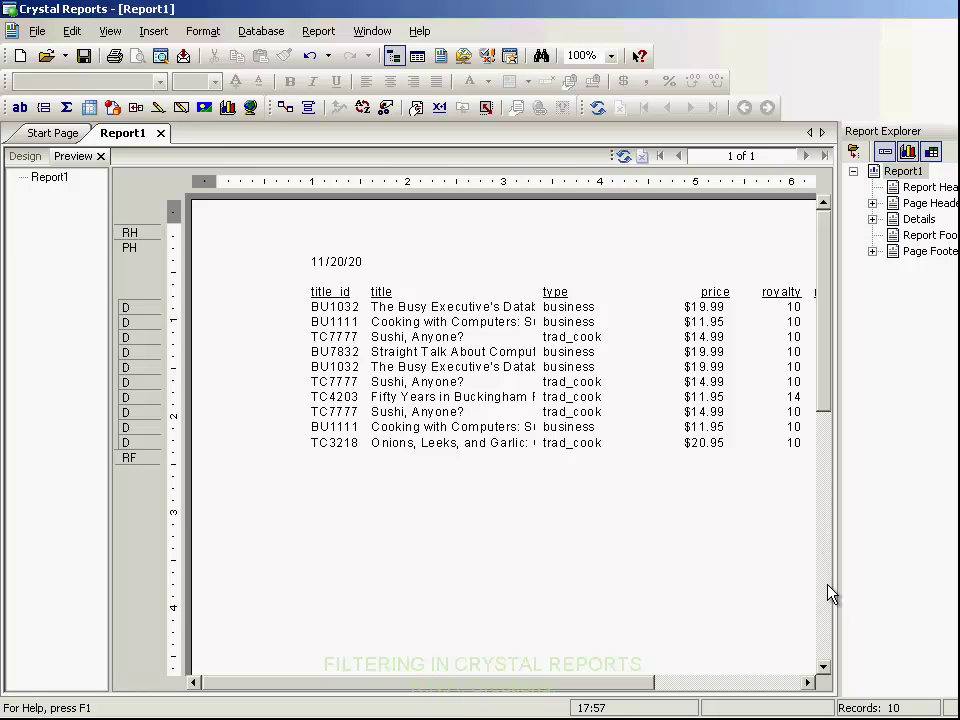
Step: Show the report's SQL query, examine its WHERE clause for the price and type conditions, and close it
key(alt+r)
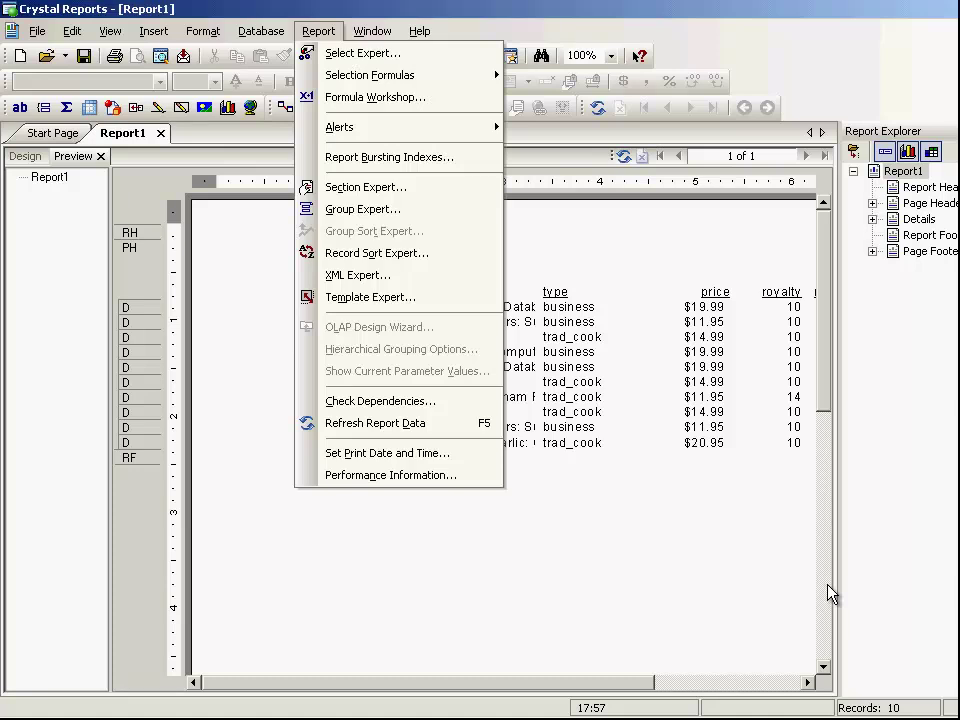
key(Down)
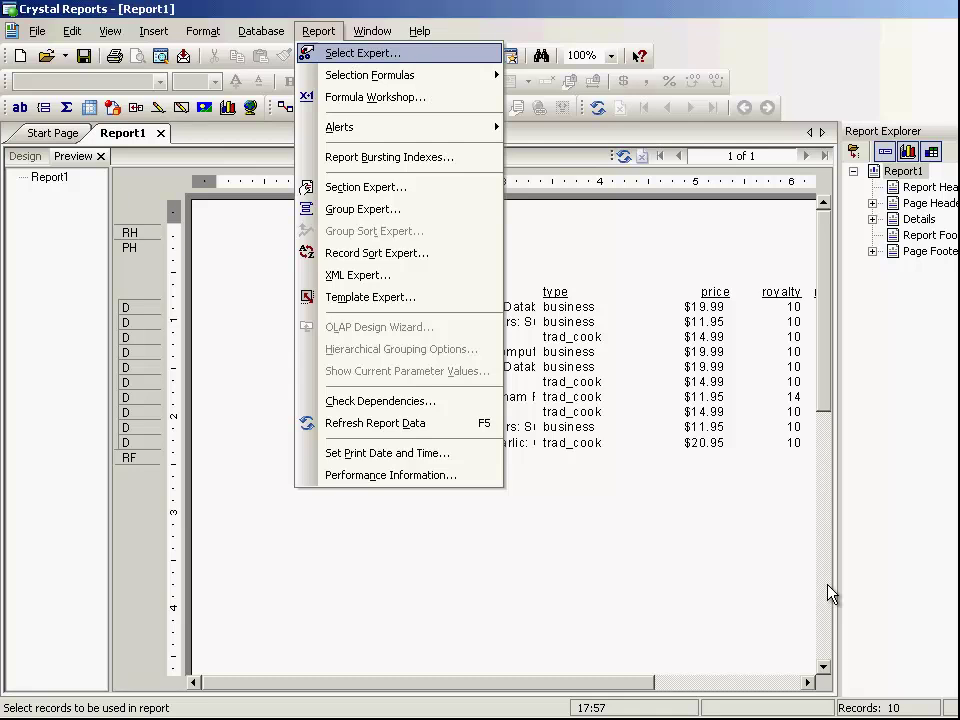
key(Left)
key(Down)
key(Down)
key(Down)
key(Down)
key(Down)
key(Down)
key(Down)
key(Return)
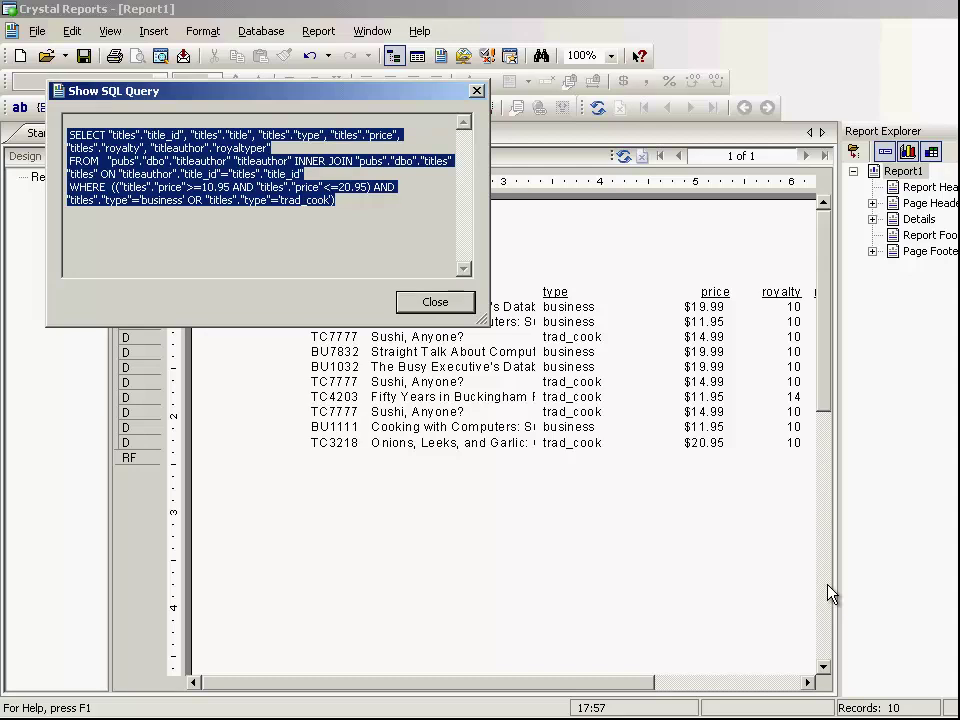
key(Right)
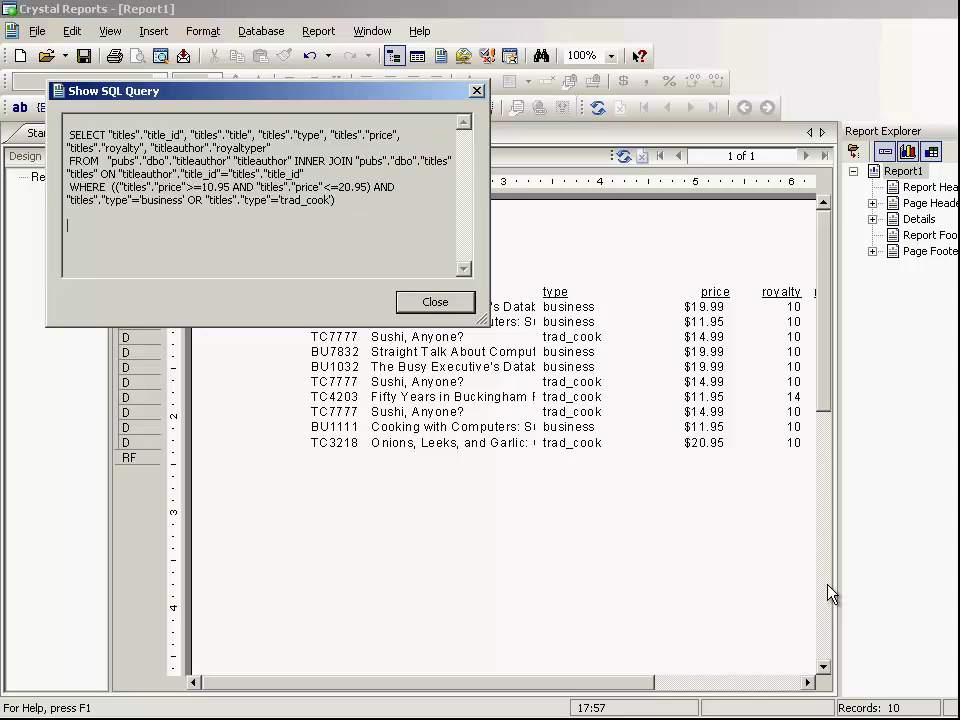
key(Escape)
Step: Open the record selection formula from the Select Expert in the Formula Editor and delete its entire text
key(alt+r)
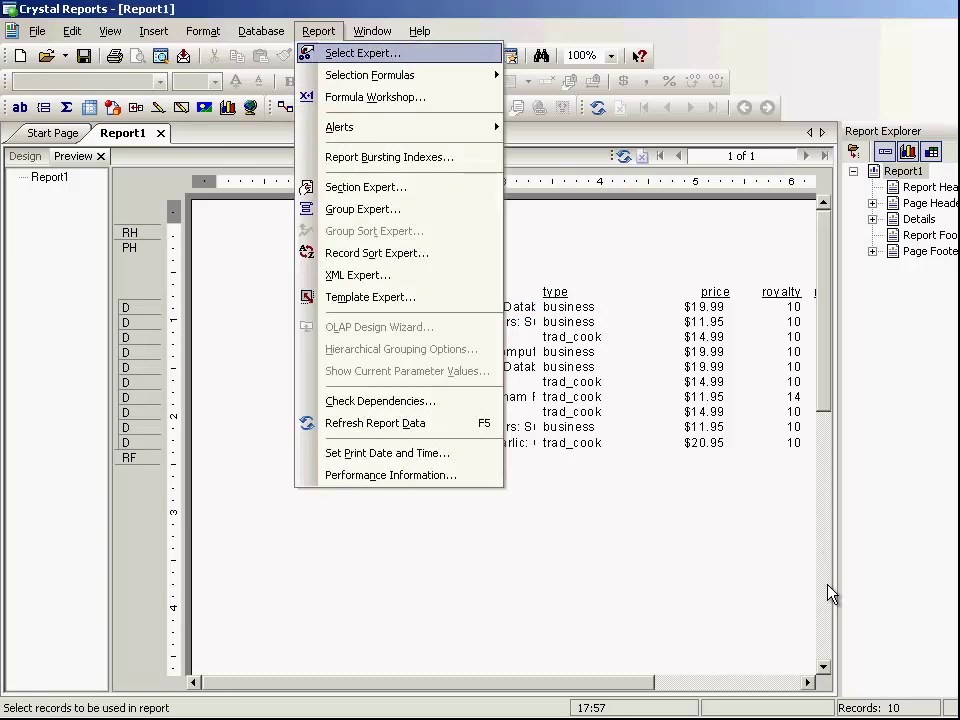
key(Return)
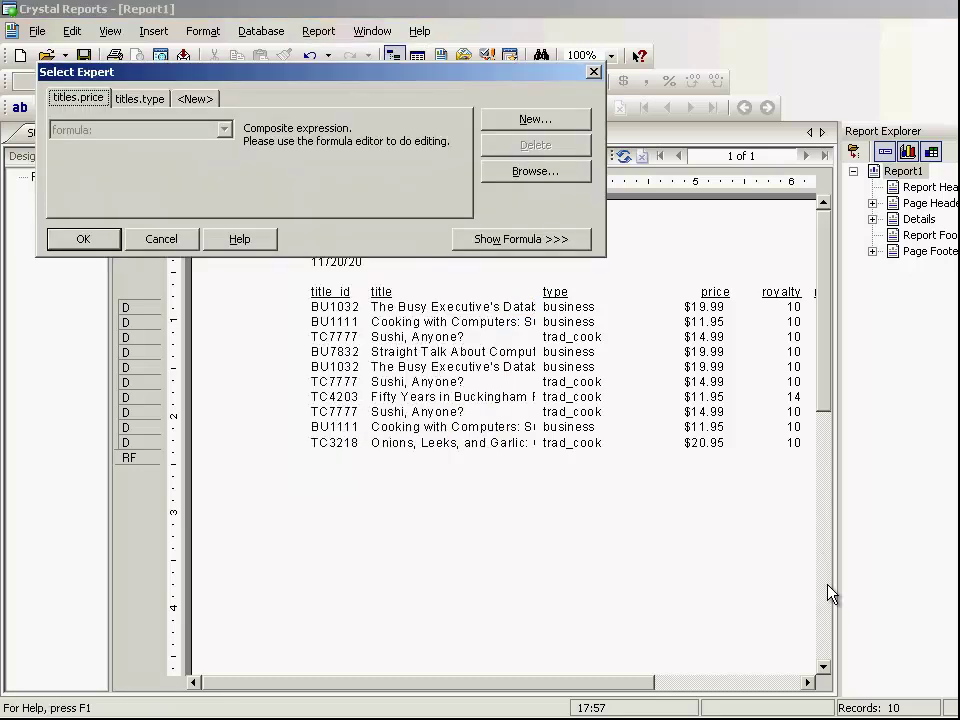
key(alt+w)
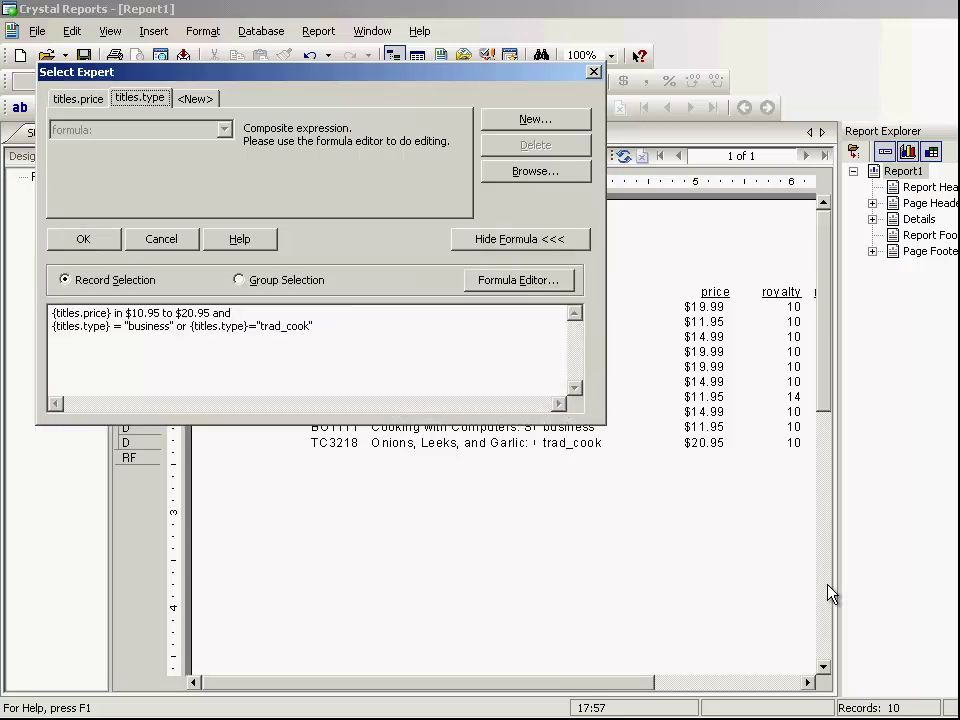
key(alt+e)
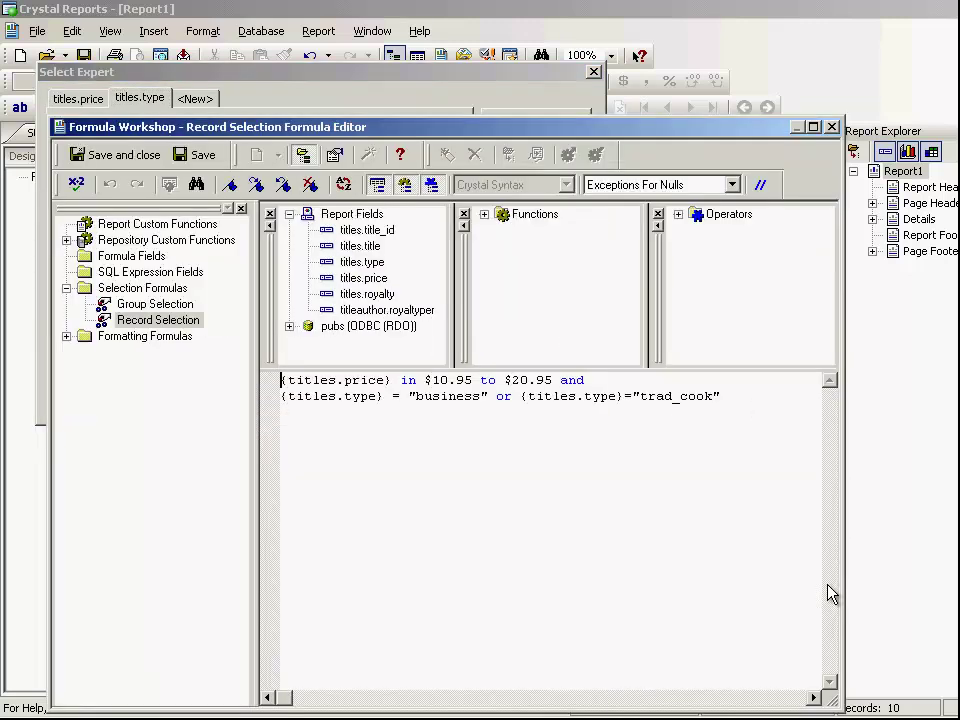
key(ctrl+a)
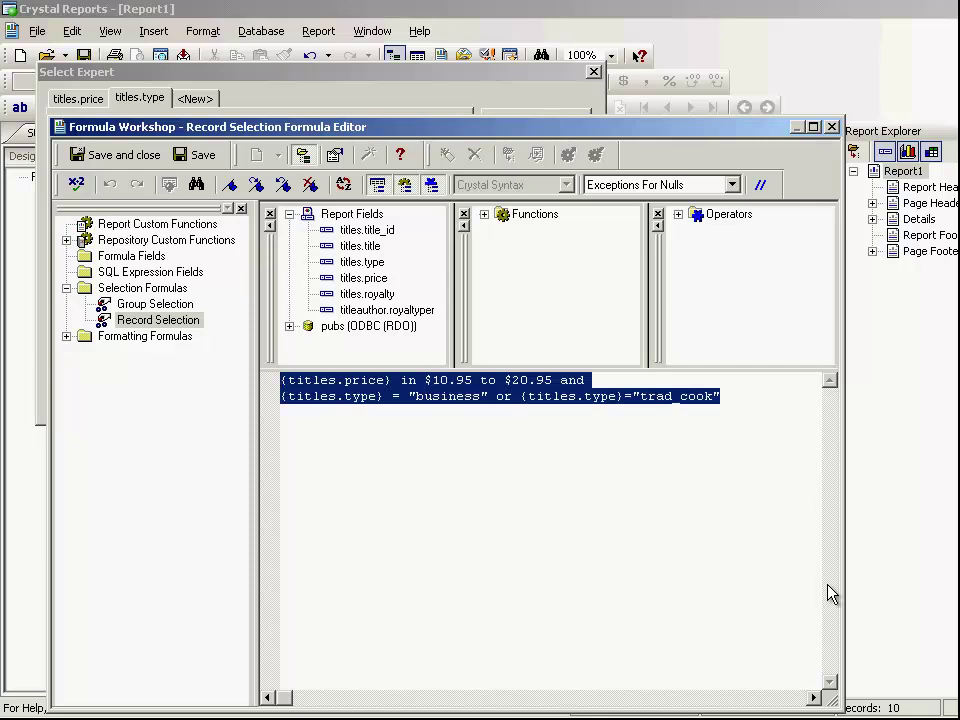
key(Delete)
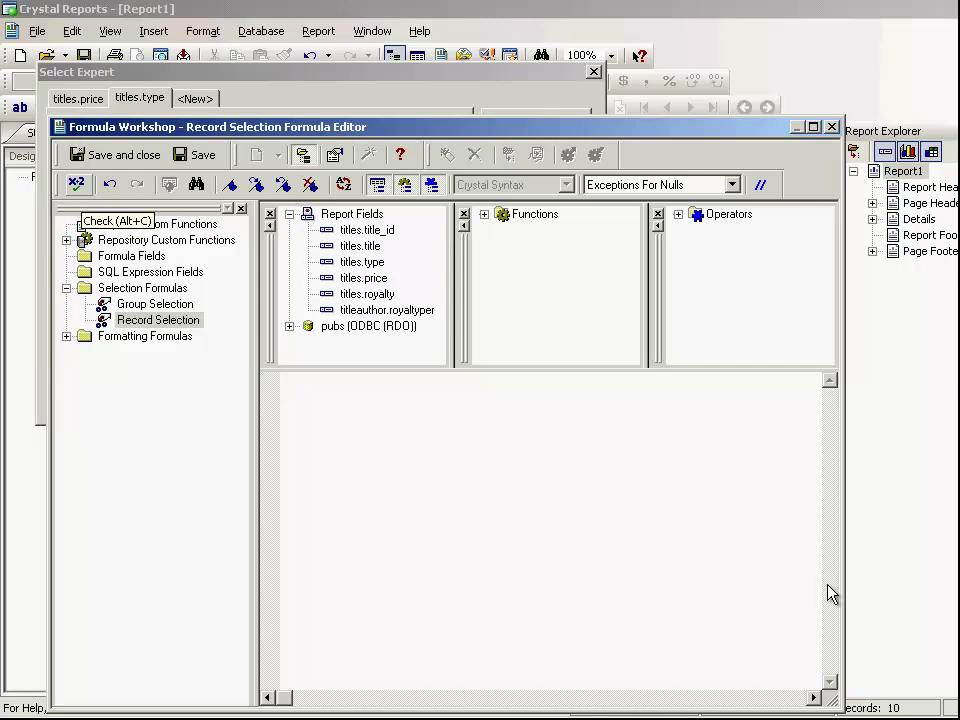
Step: Save the emptied record selection formula and apply the change to the report with refreshed data
key(alt+s)
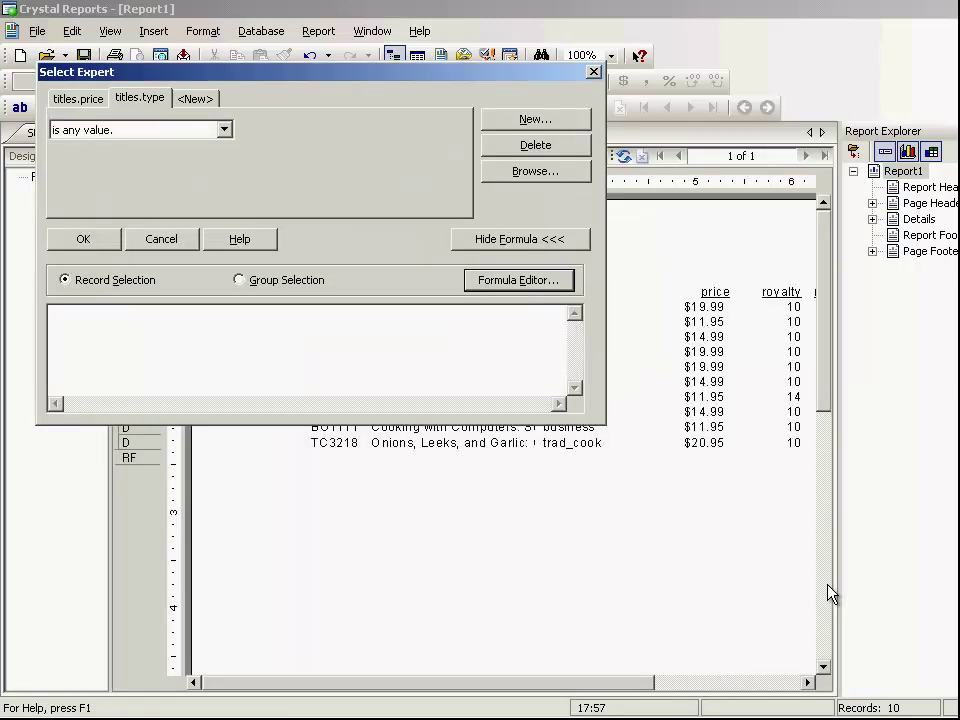
key(Return)
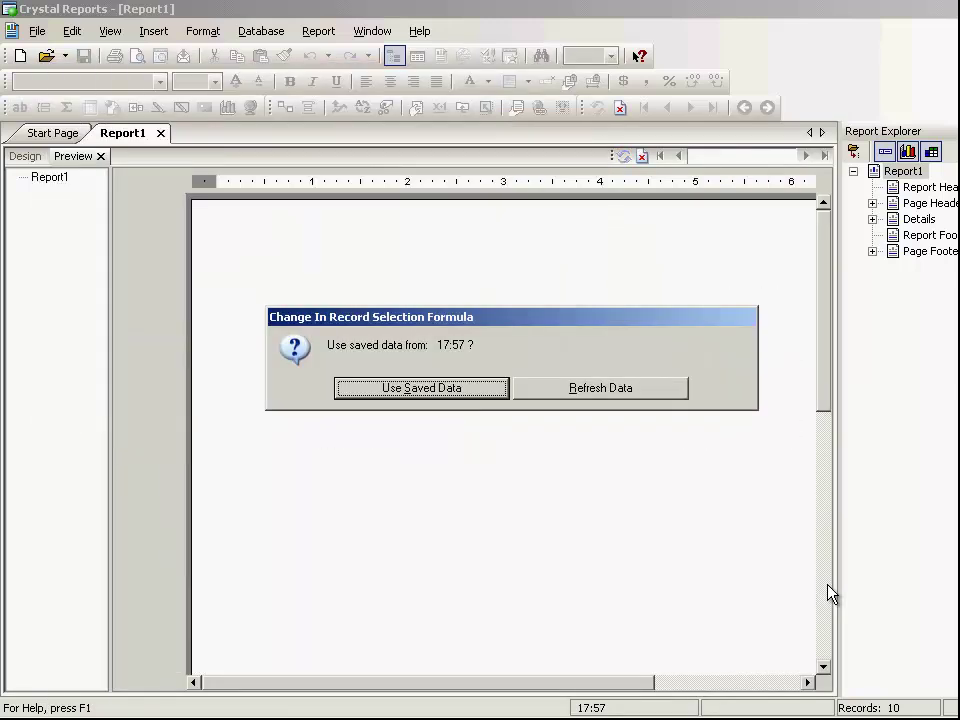
key(alt+r)
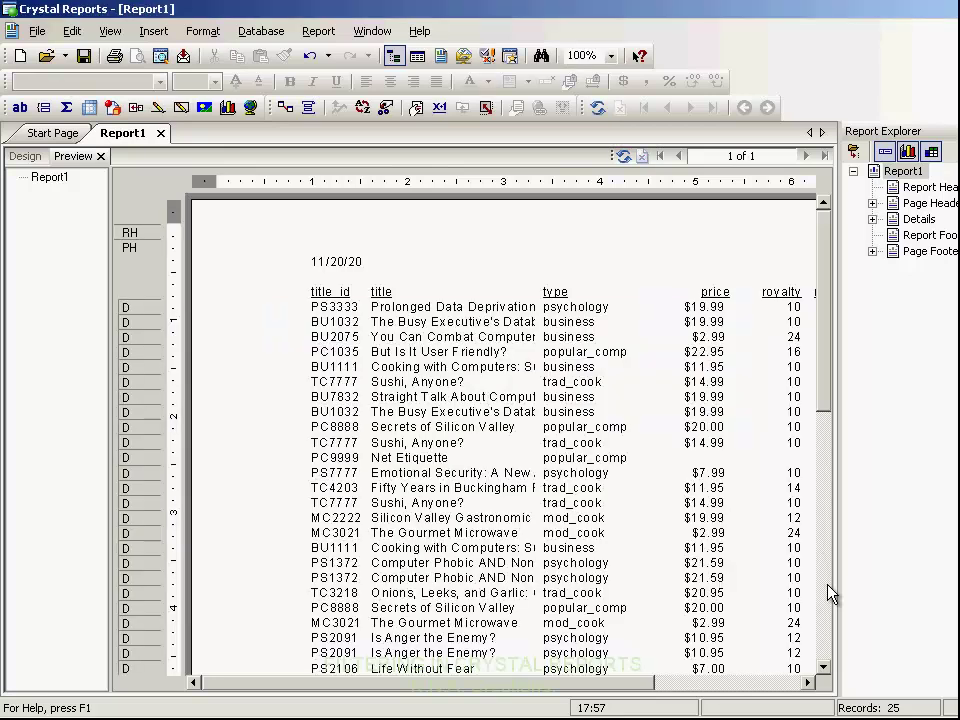